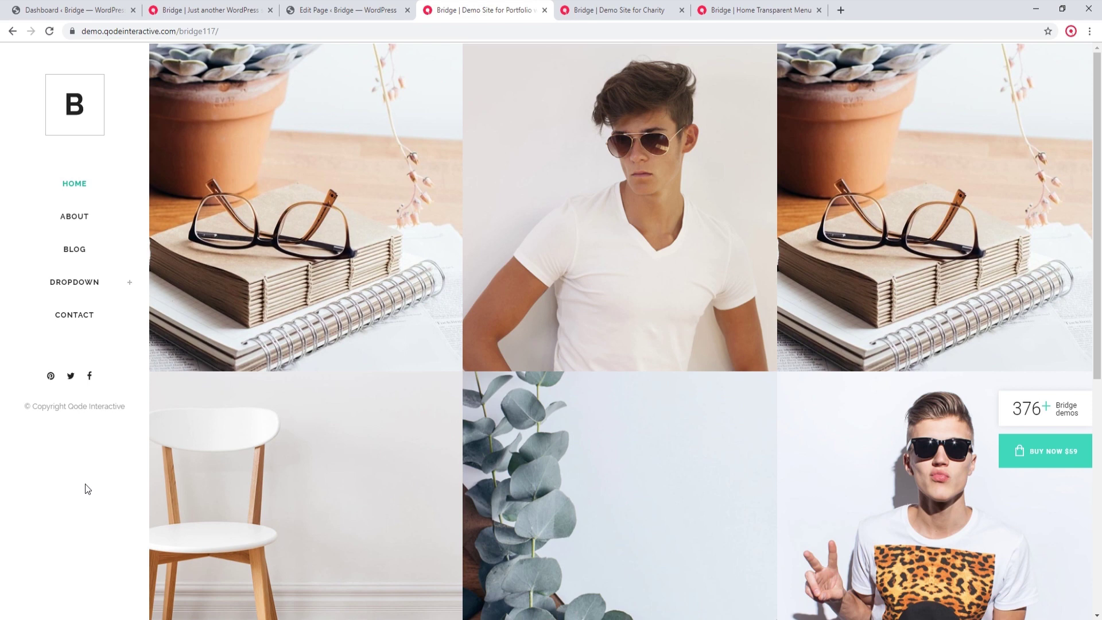
# - Examine the always-opened left menu on the portfolio demo, and open and close the hidden left menu on the charity demo
pyautogui.scroll(-3, 431, 279)
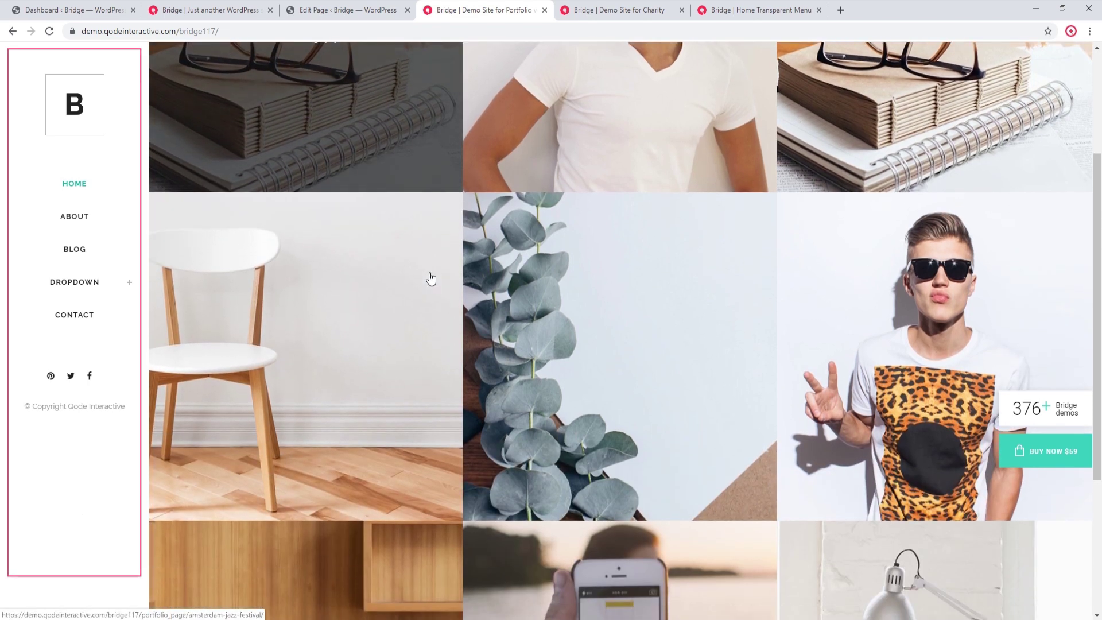
pyautogui.scroll(-3, 431, 279)
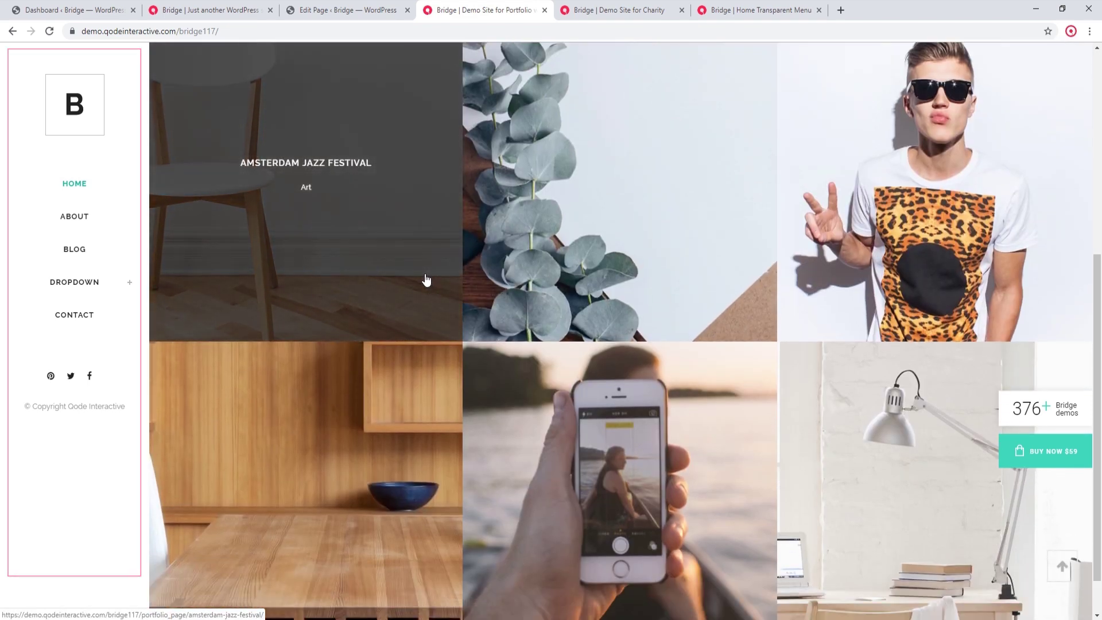
pyautogui.scroll(5, 426, 279)
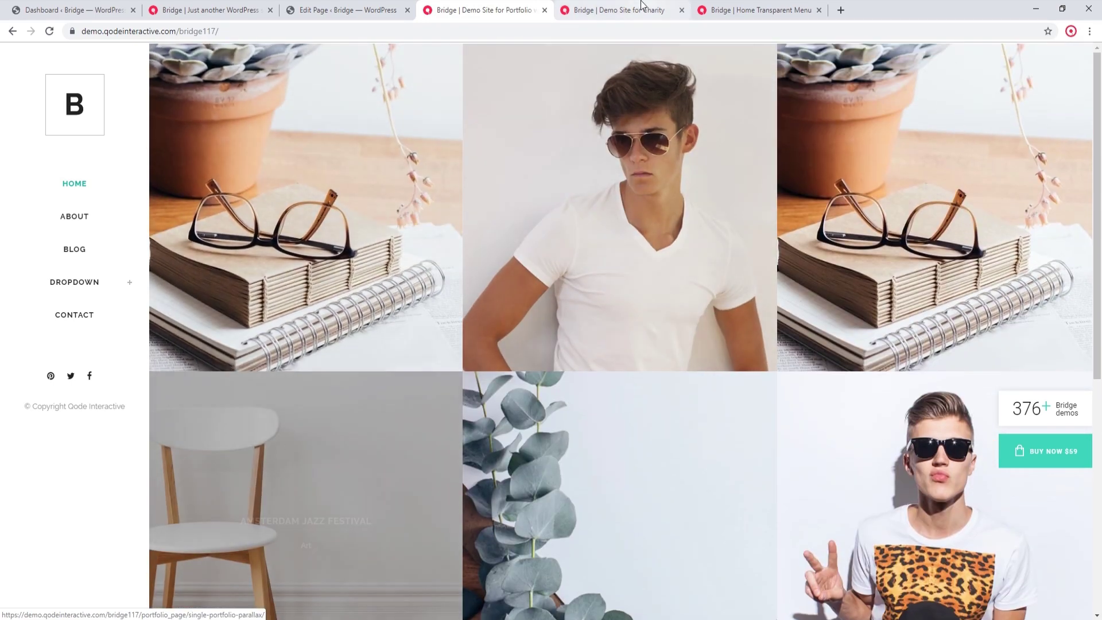
pyautogui.click(642, 6)
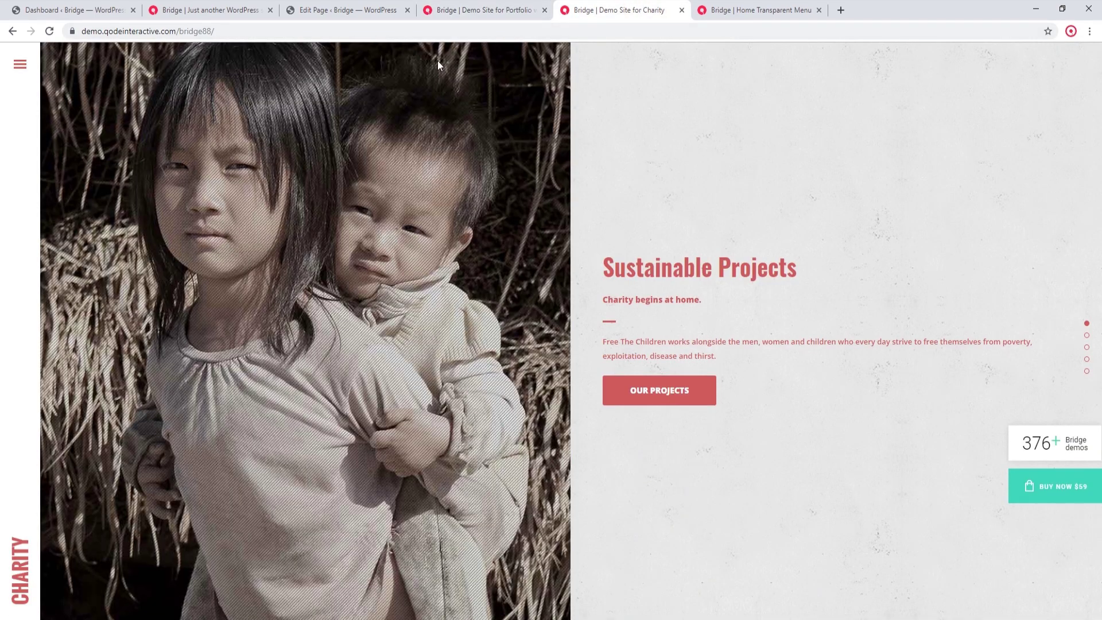
pyautogui.click(21, 67)
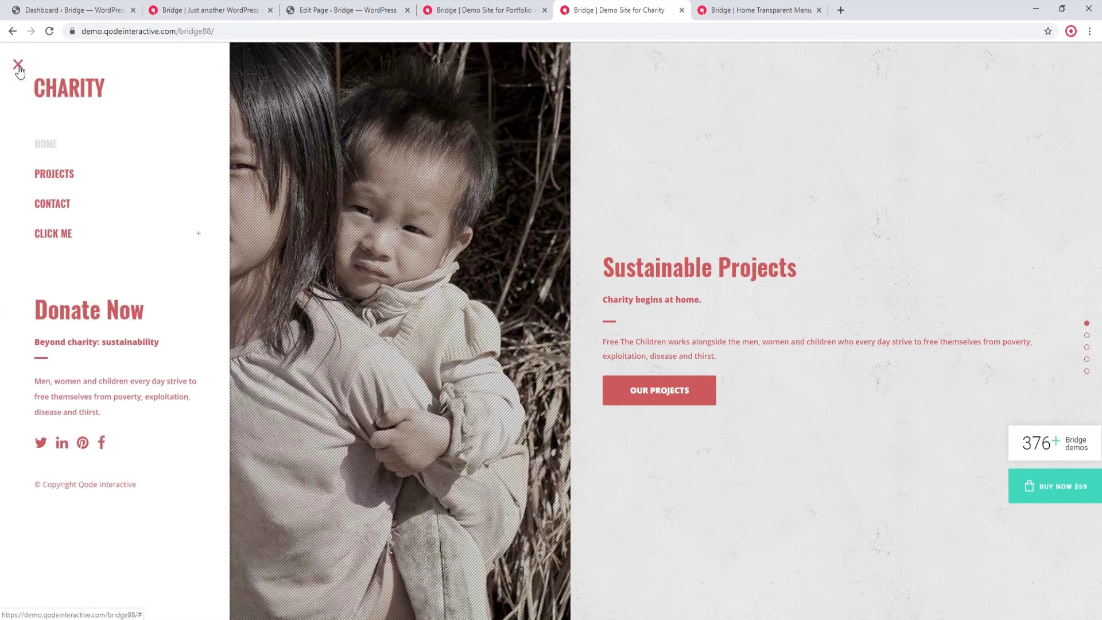
pyautogui.click(19, 65)
# - Examine the Home Transparent Menu demo's left menu while moving through the page, and view the tutorial site's current header
pyautogui.click(783, 6)
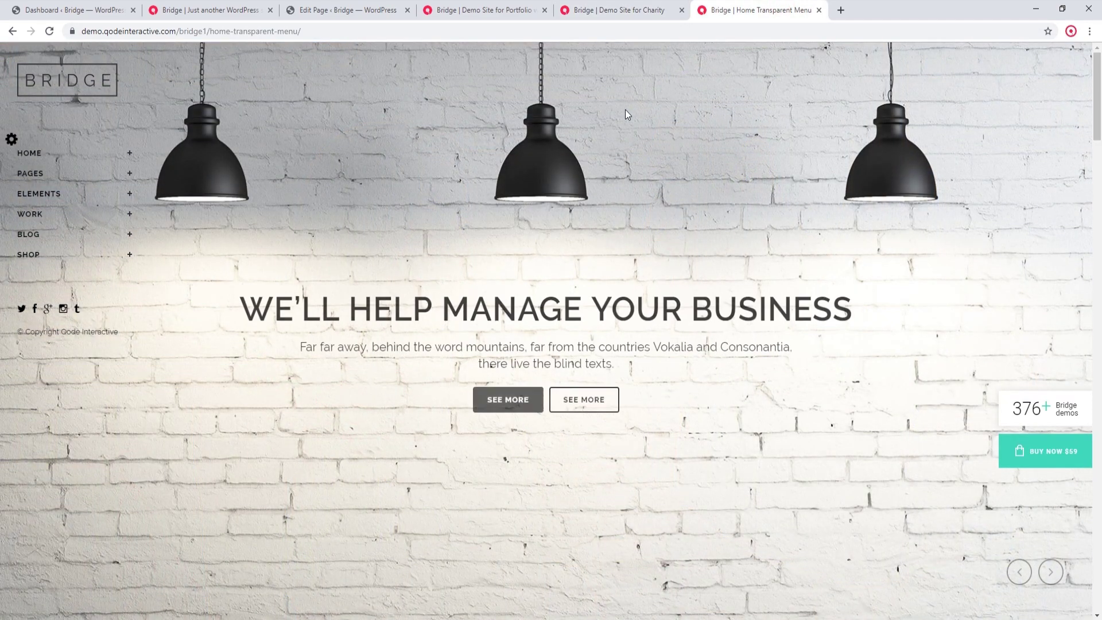
pyautogui.scroll(-3, 150, 311)
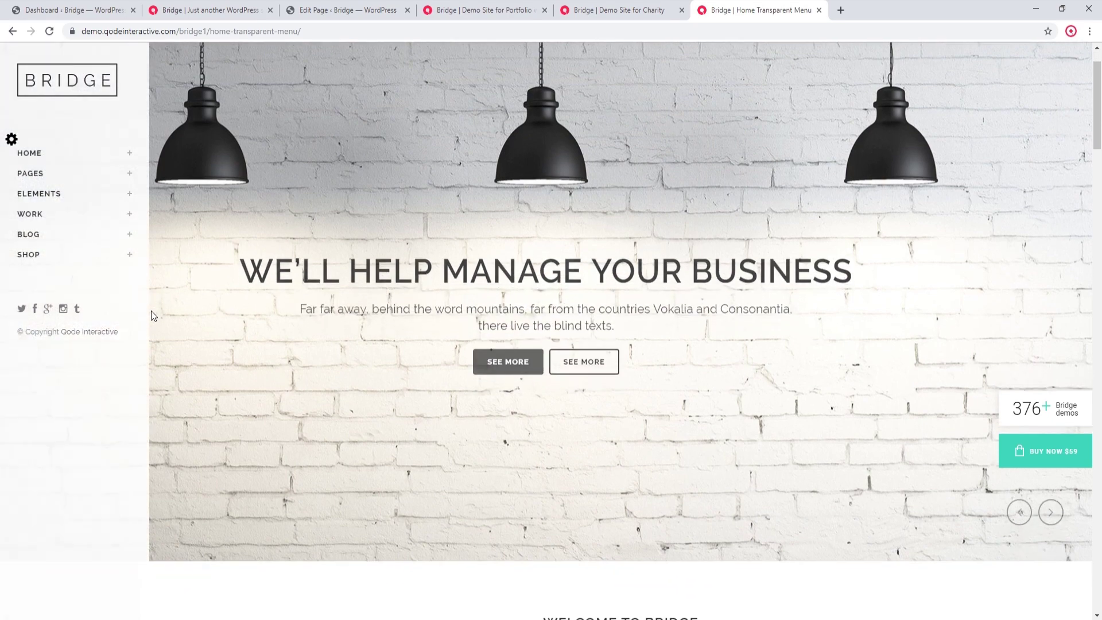
pyautogui.scroll(-4, 147, 311)
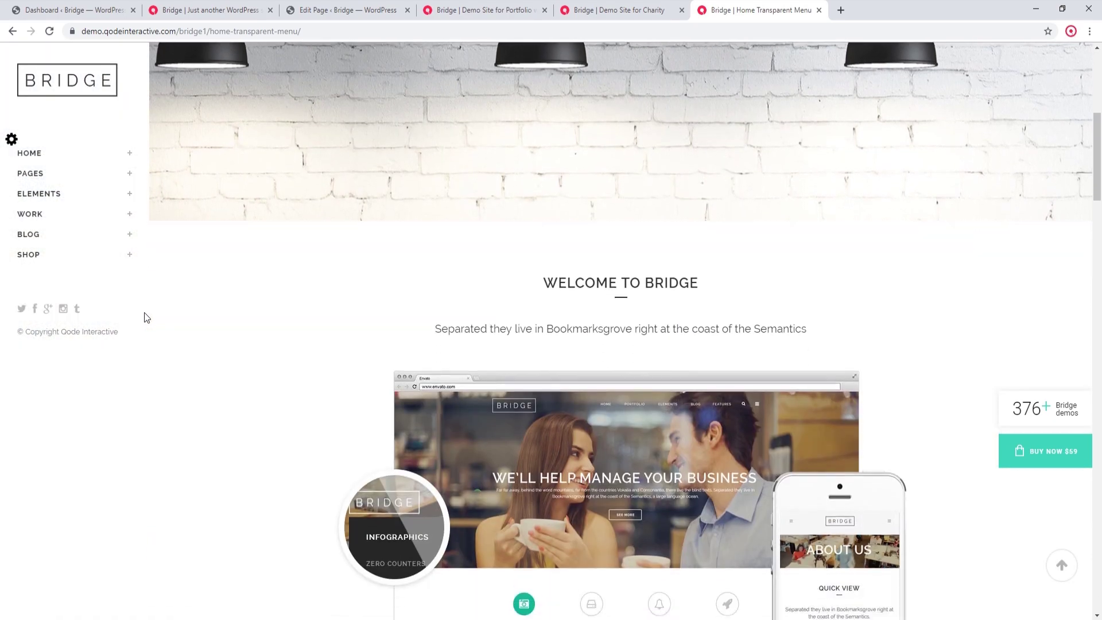
pyautogui.scroll(7, 142, 313)
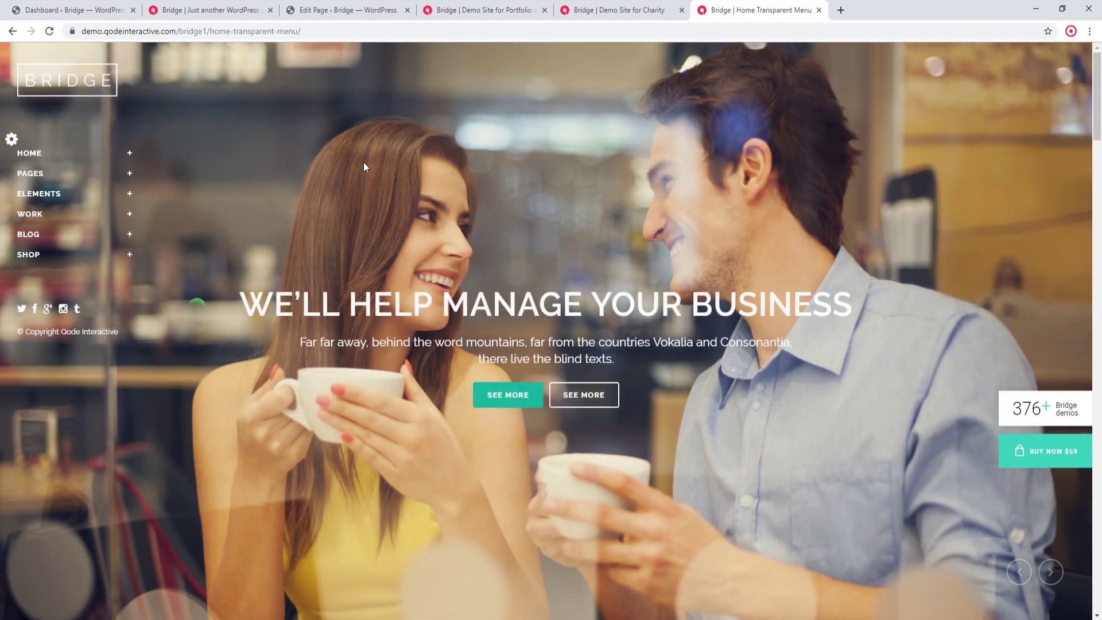
pyautogui.click(240, 6)
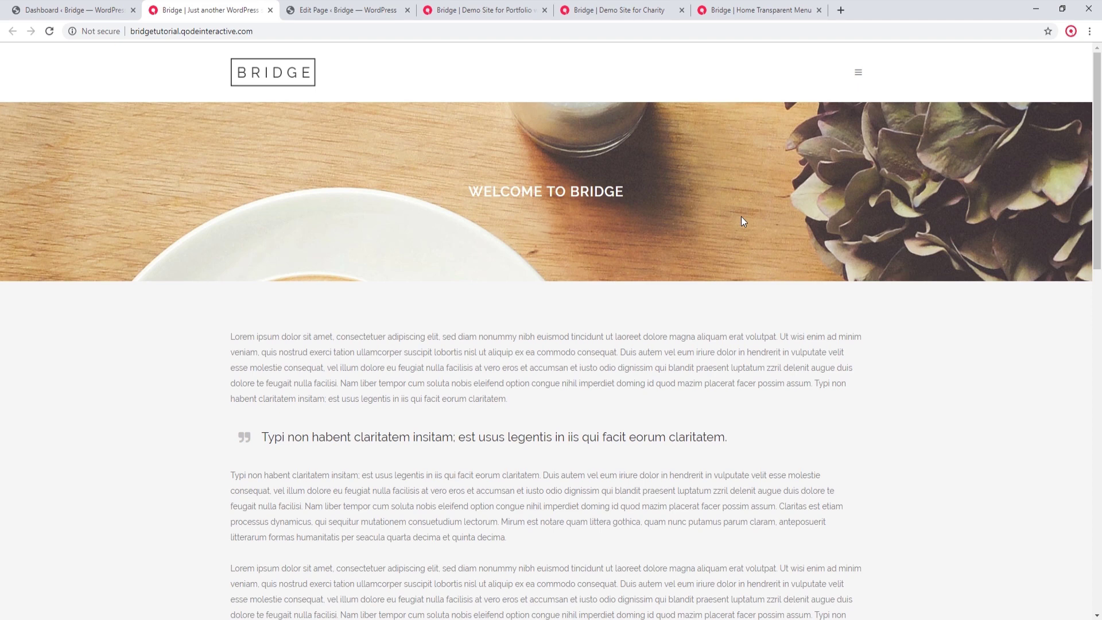
# - Enable Switch to Left Menu in the Qode header options, save the changes and reload the tutorial site's front page
pyautogui.click(80, 10)
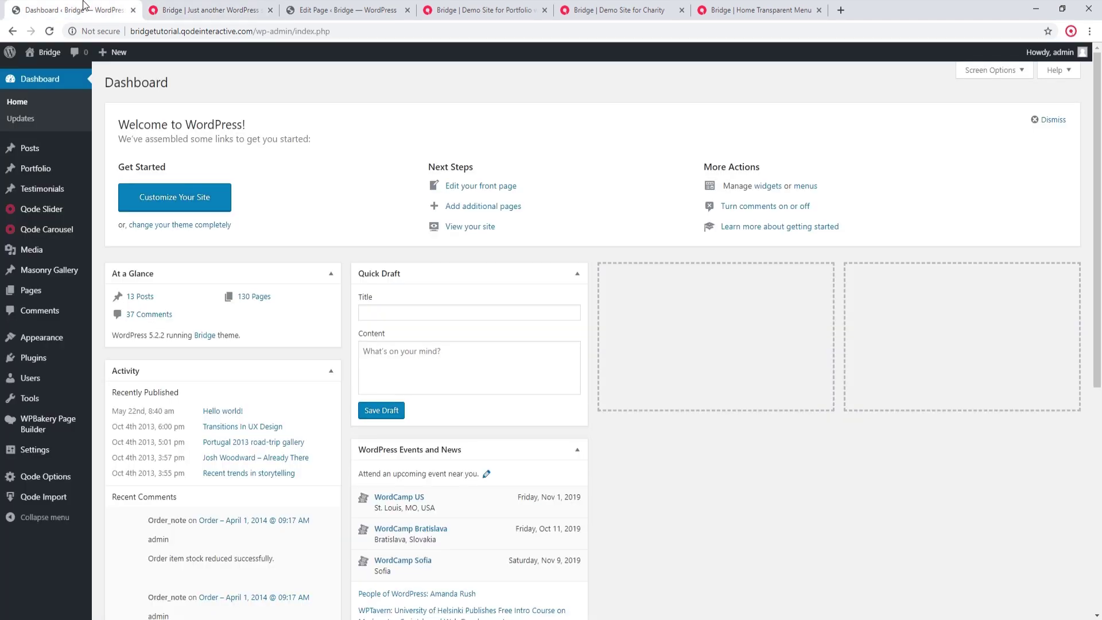
pyautogui.moveTo(42, 479)
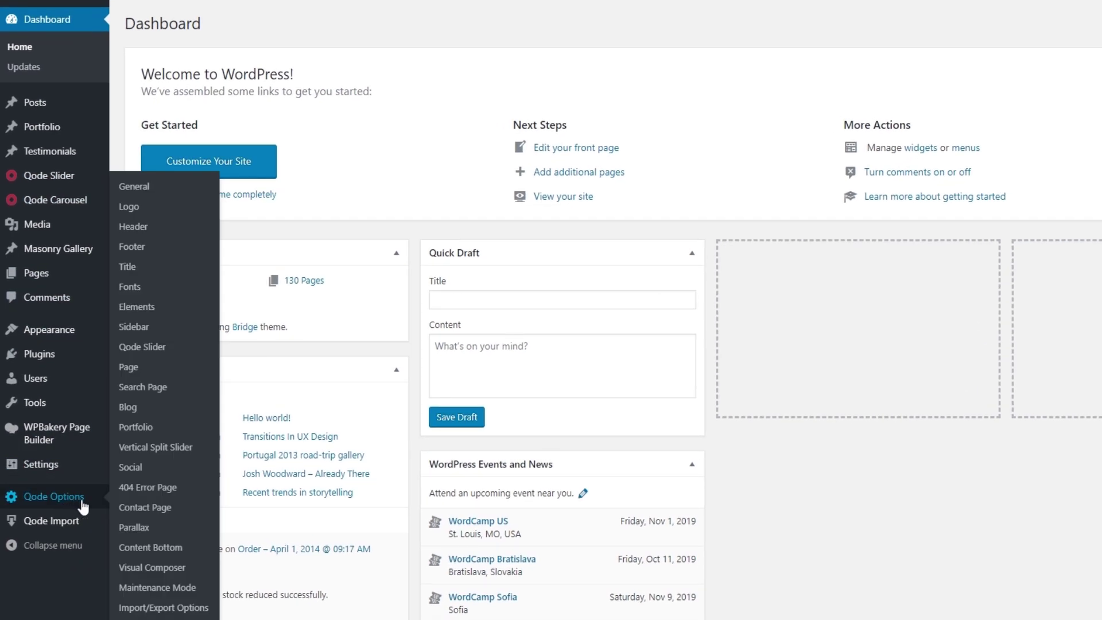
pyautogui.click(144, 227)
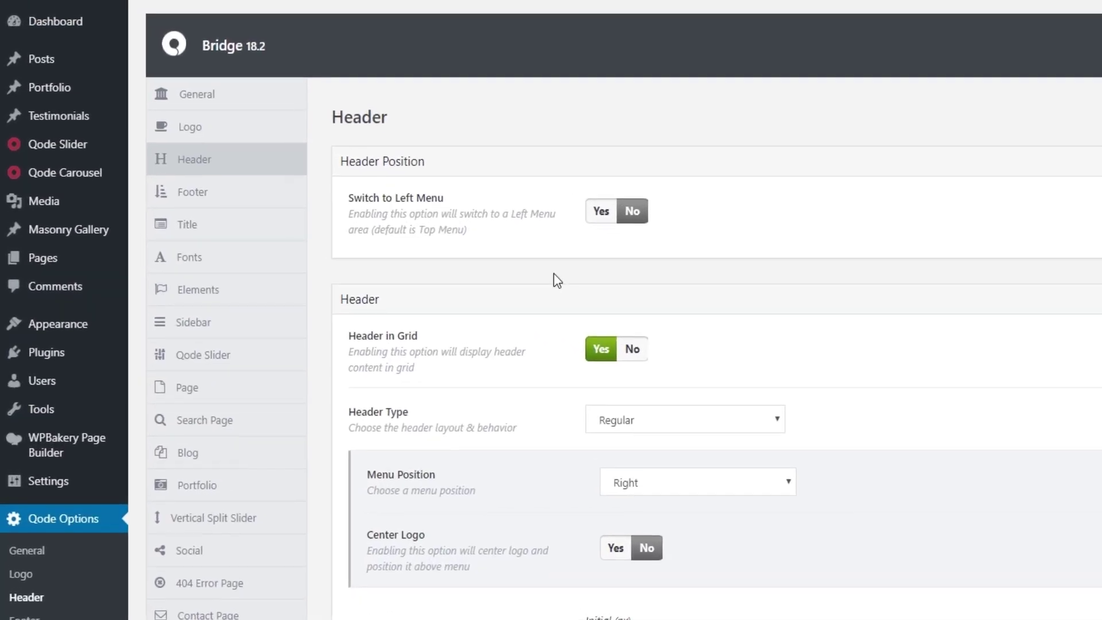
pyautogui.click(599, 211)
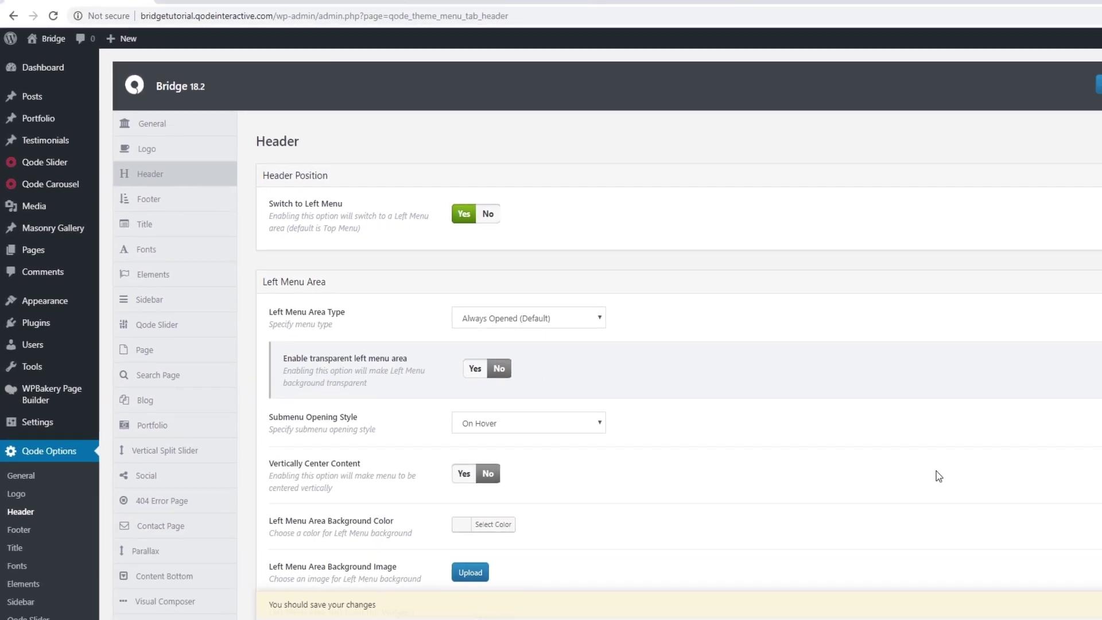
pyautogui.click(1028, 604)
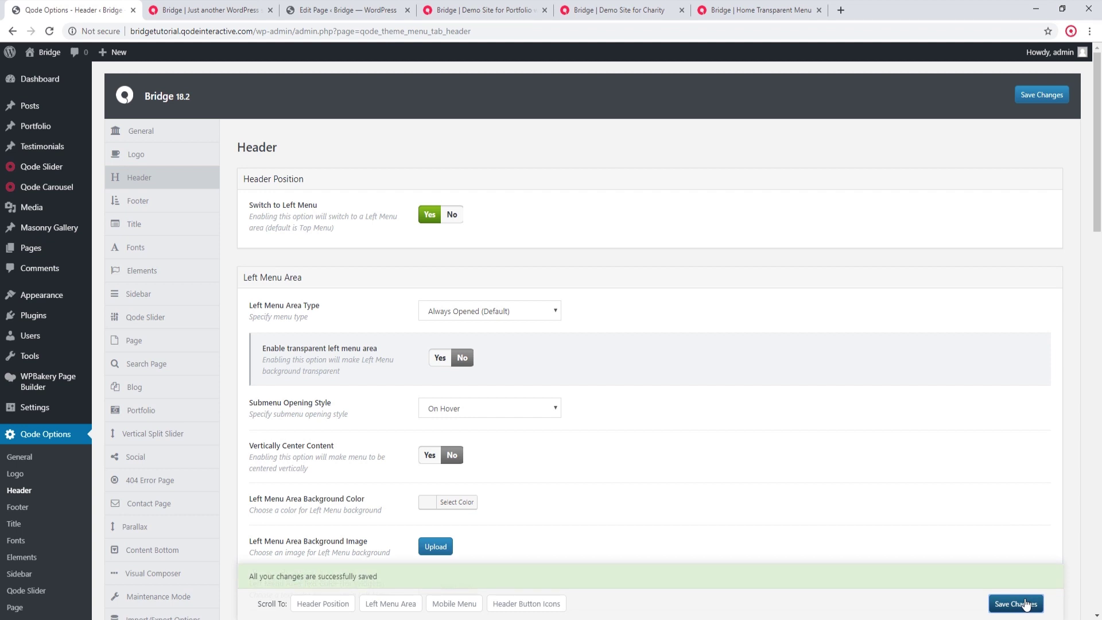
pyautogui.click(224, 4)
pyautogui.press('F5')
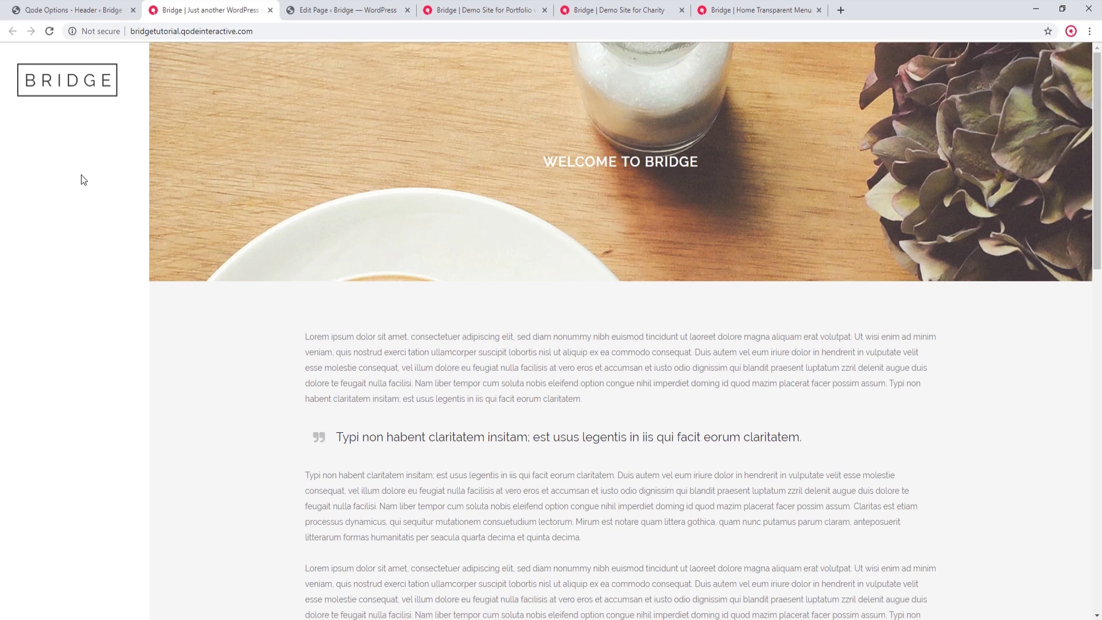
# - Assign Main Menu to the Top Navigation display location, save the menu and reload the tutorial site's front page
pyautogui.click(95, 5)
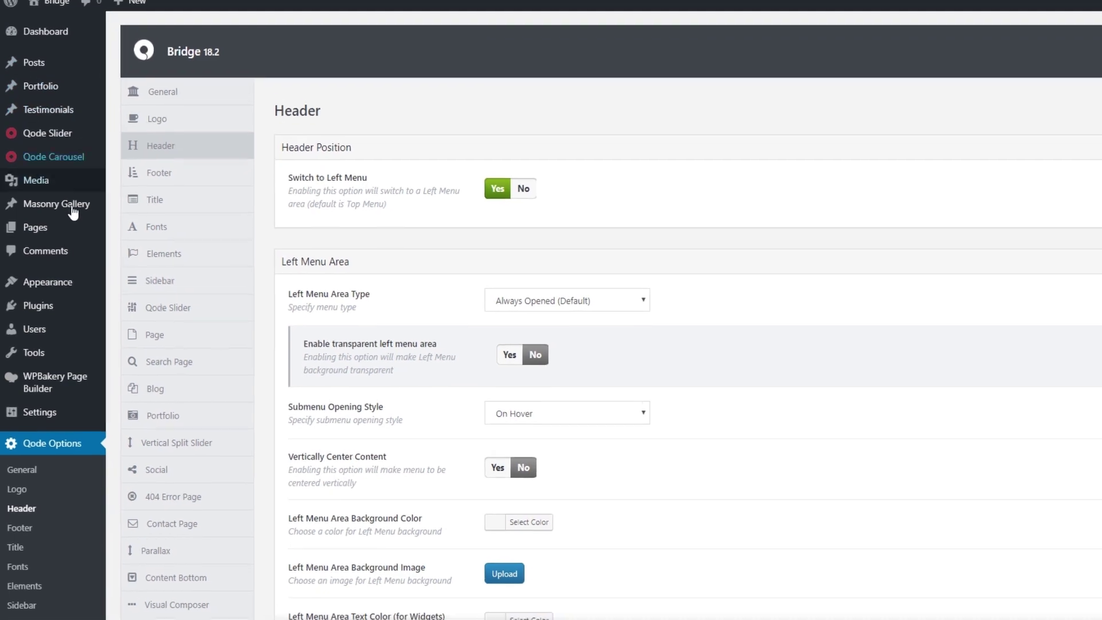
pyautogui.moveTo(91, 300)
pyautogui.click(135, 341)
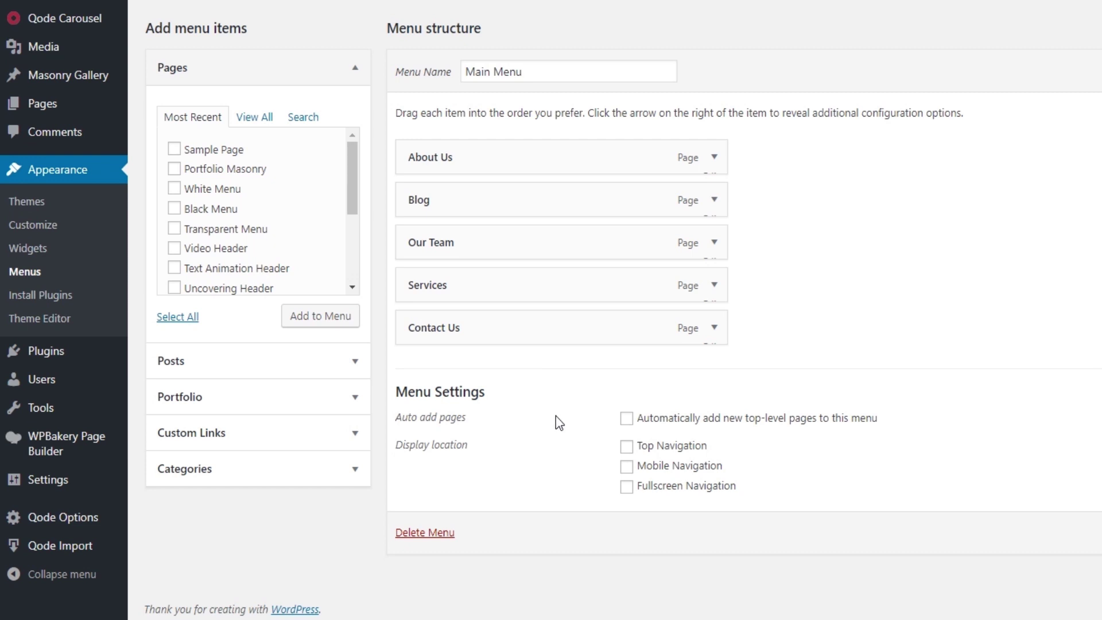
pyautogui.click(626, 447)
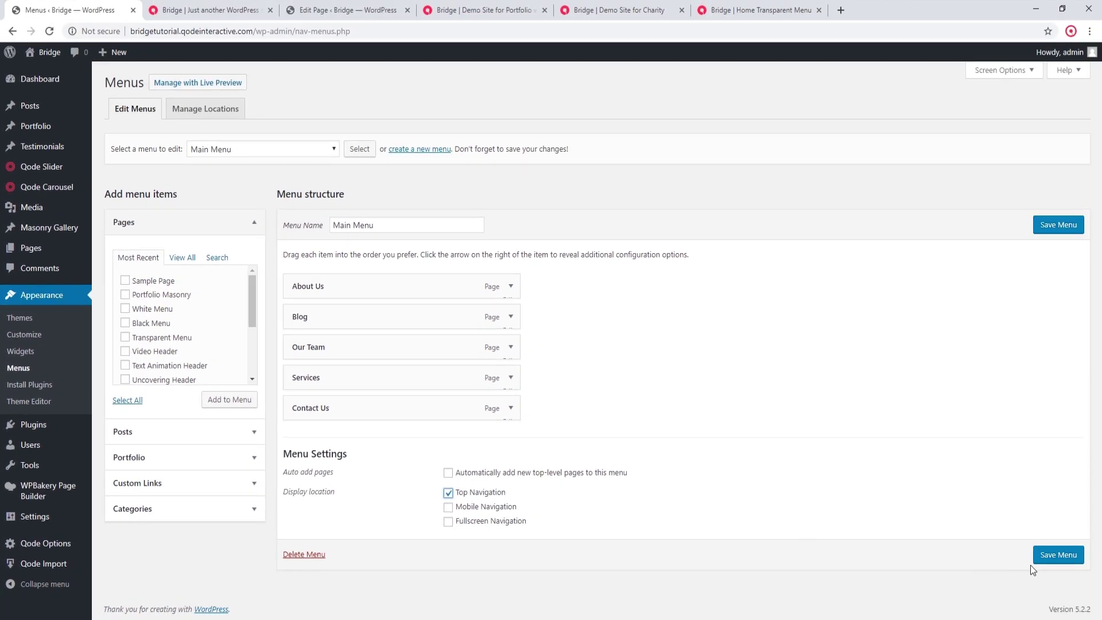
pyautogui.click(1059, 556)
pyautogui.click(201, 9)
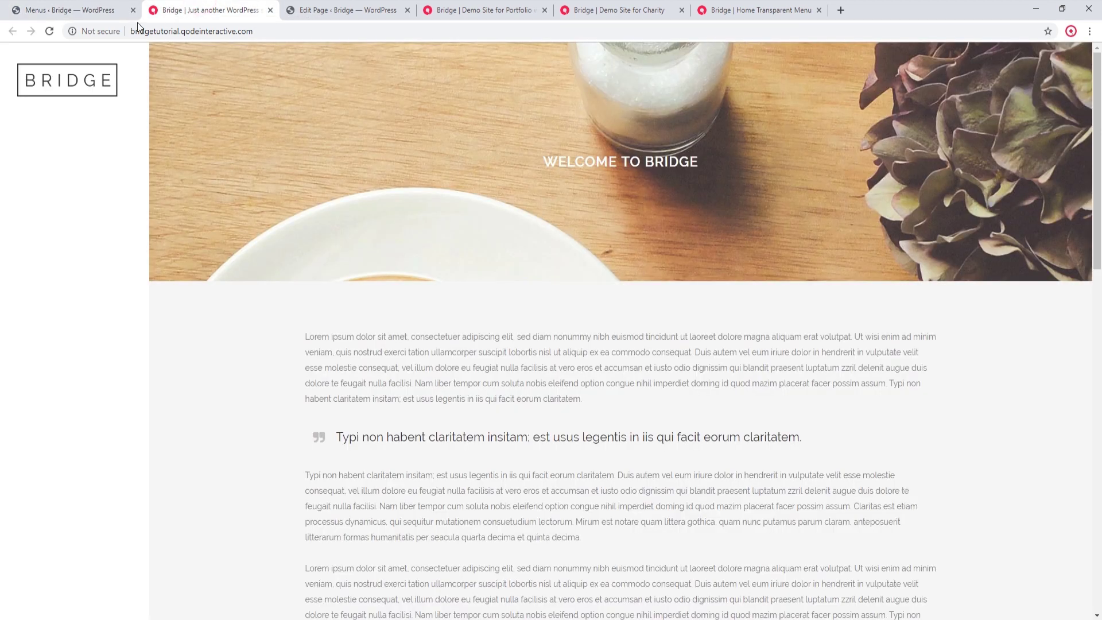
pyautogui.click(49, 31)
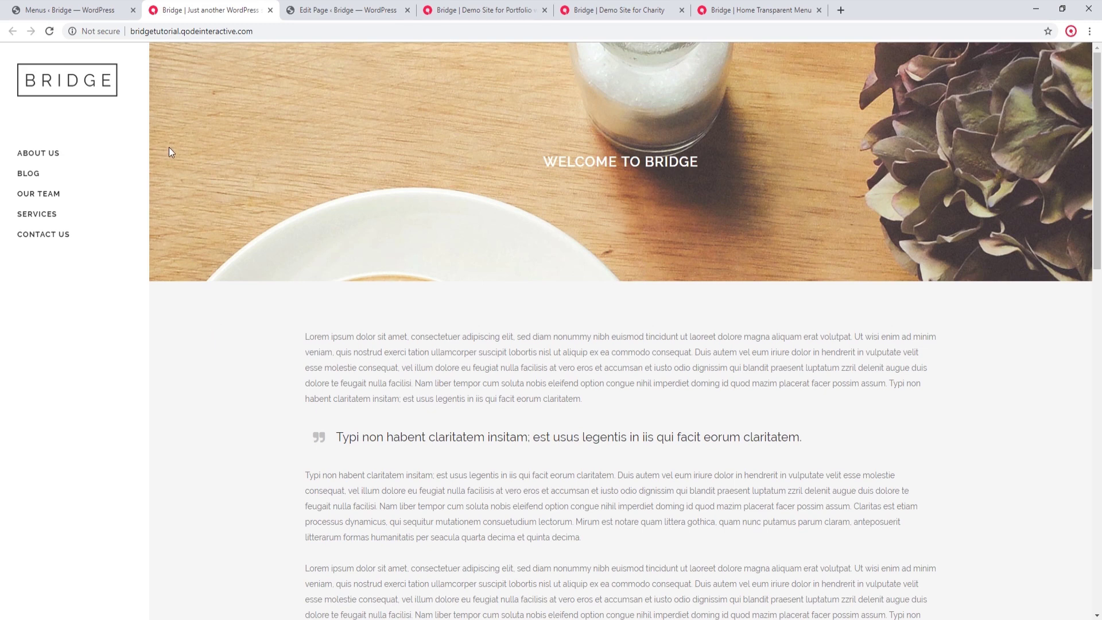
# - Return to the WordPress admin and open the Header settings of Qode Options
pyautogui.click(86, 9)
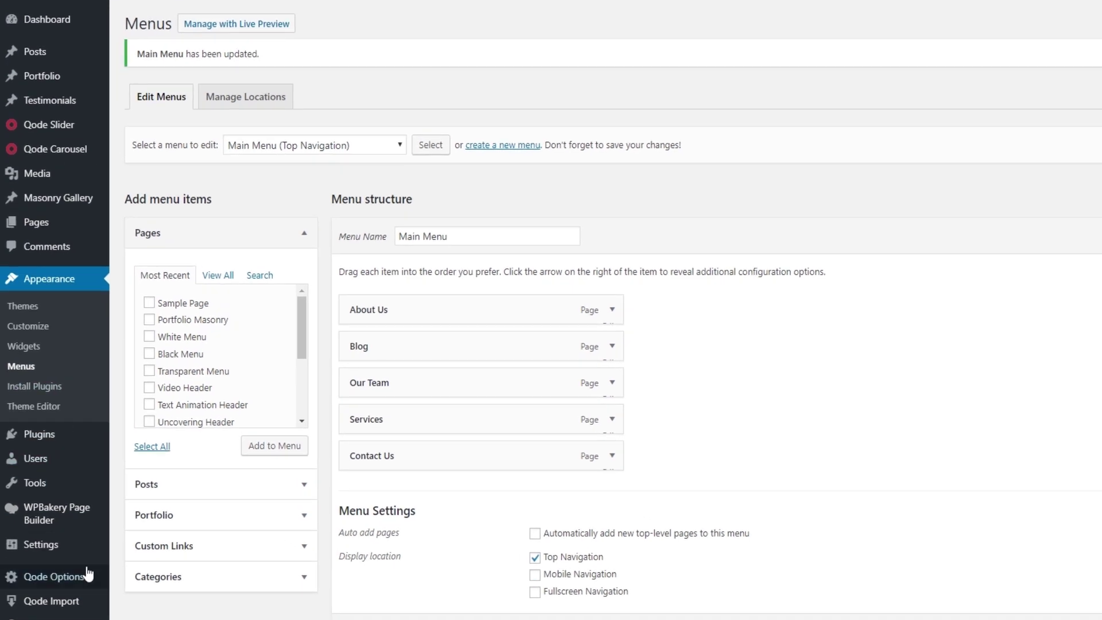
pyautogui.moveTo(91, 544)
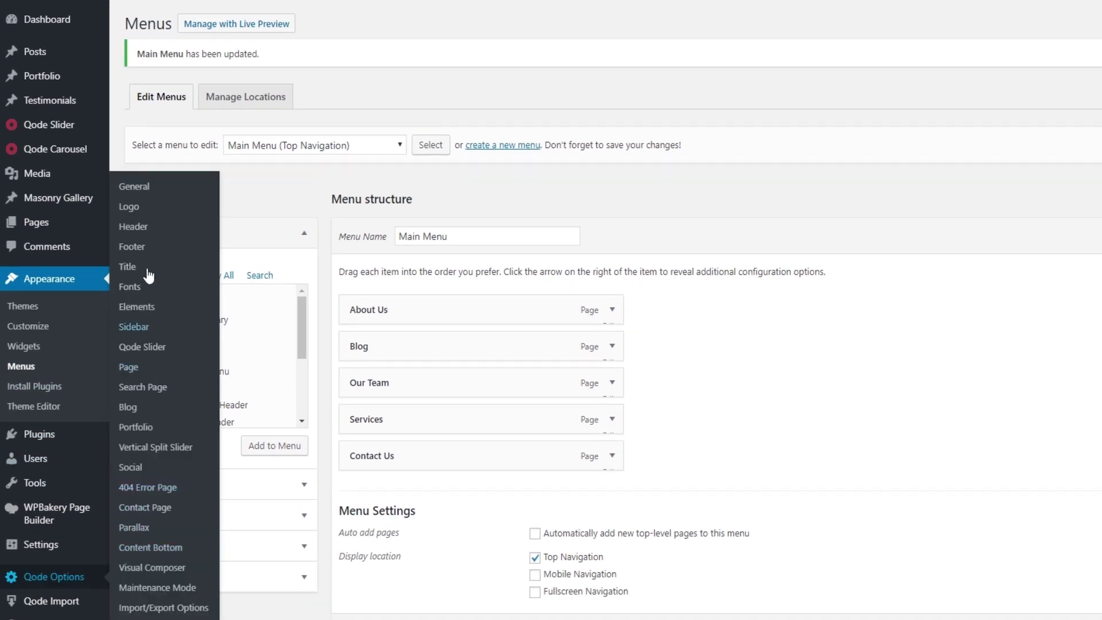
pyautogui.click(138, 225)
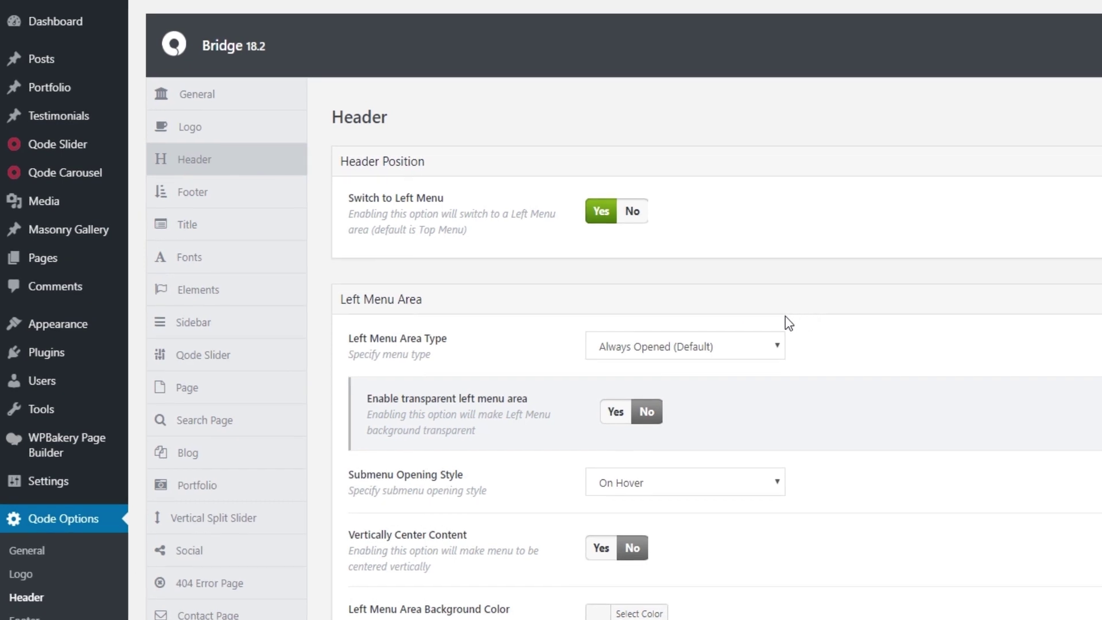
# - Set Left Menu Area Type to Initially Hidden, and open and close the charity demo's hidden left menu for comparison
pyautogui.click(729, 352)
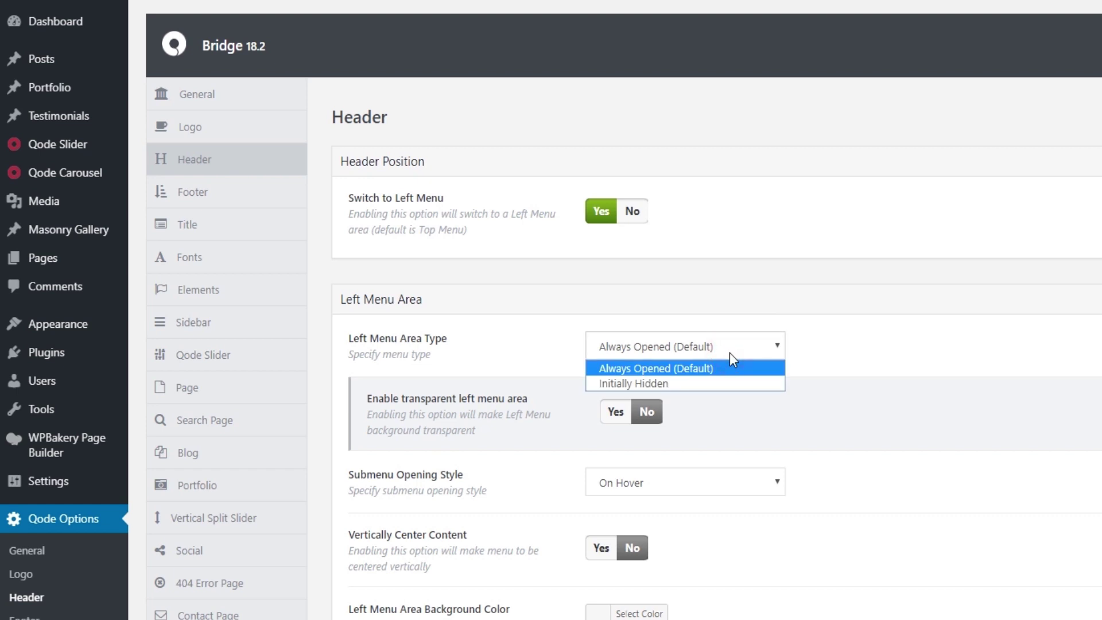
pyautogui.click(722, 383)
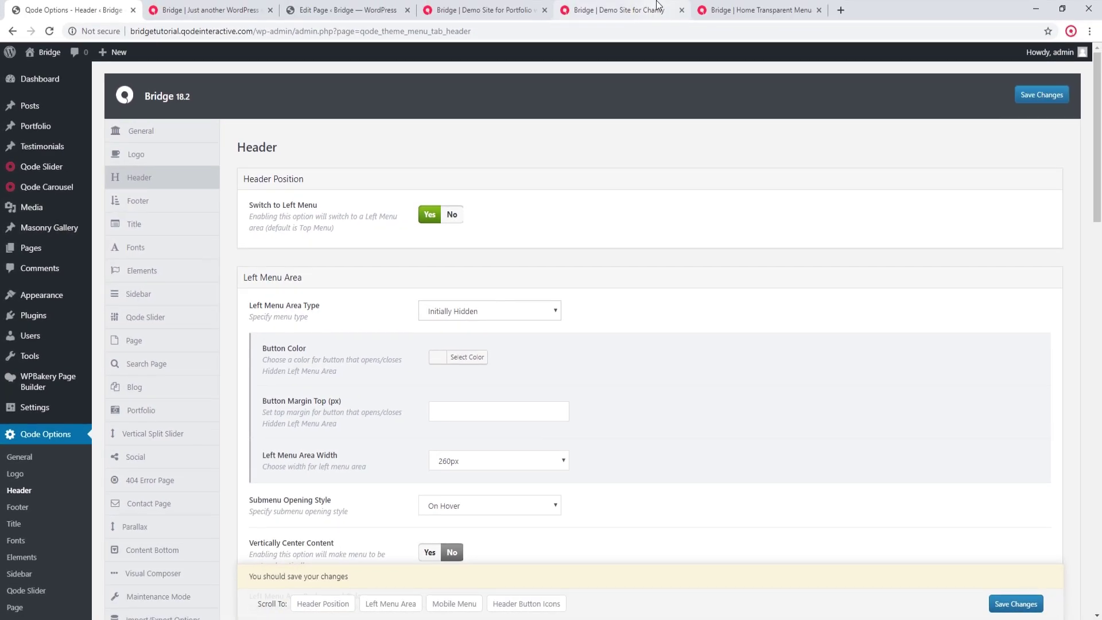
pyautogui.click(657, 8)
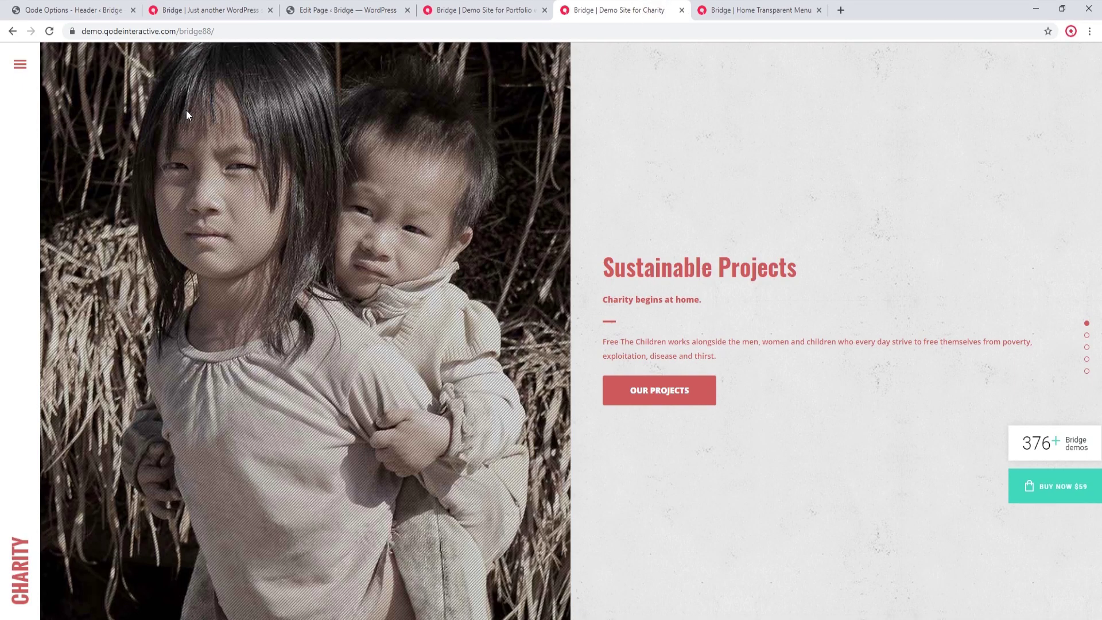
pyautogui.click(20, 64)
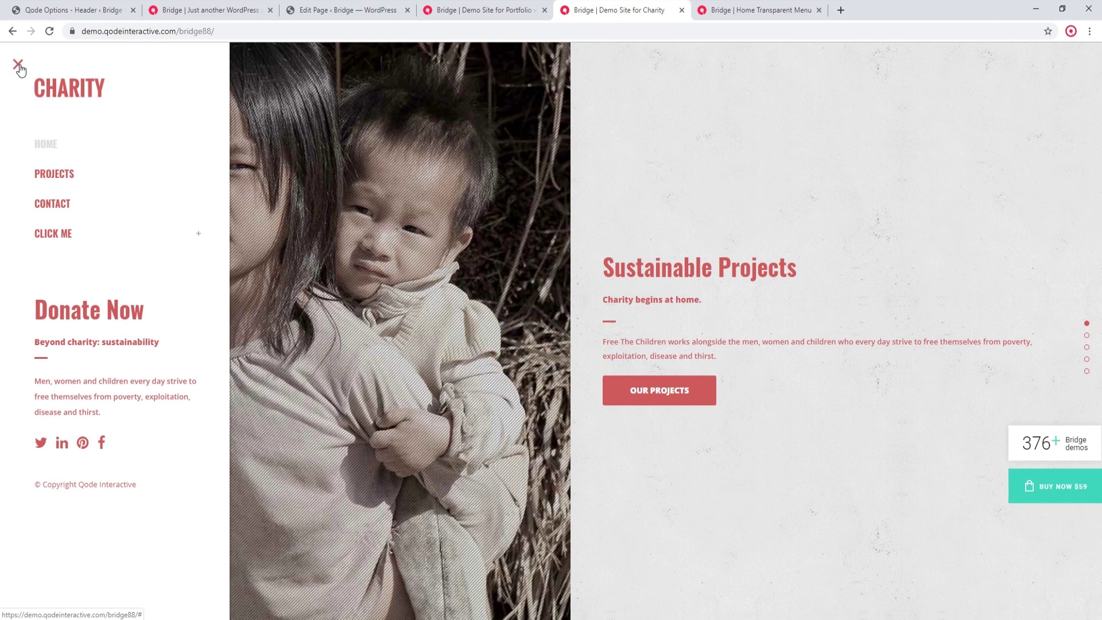
pyautogui.click(18, 65)
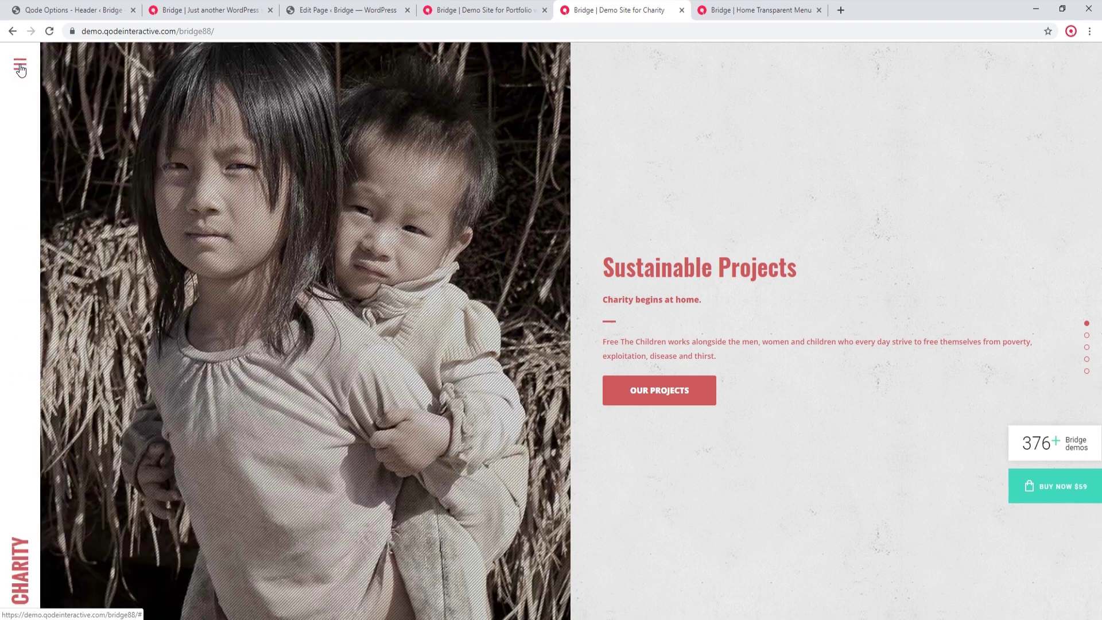
# - Try Initially Hidden as the Left Menu Area Type, inspect its width choices, and restore Always Opened (Default)
pyautogui.click(69, 10)
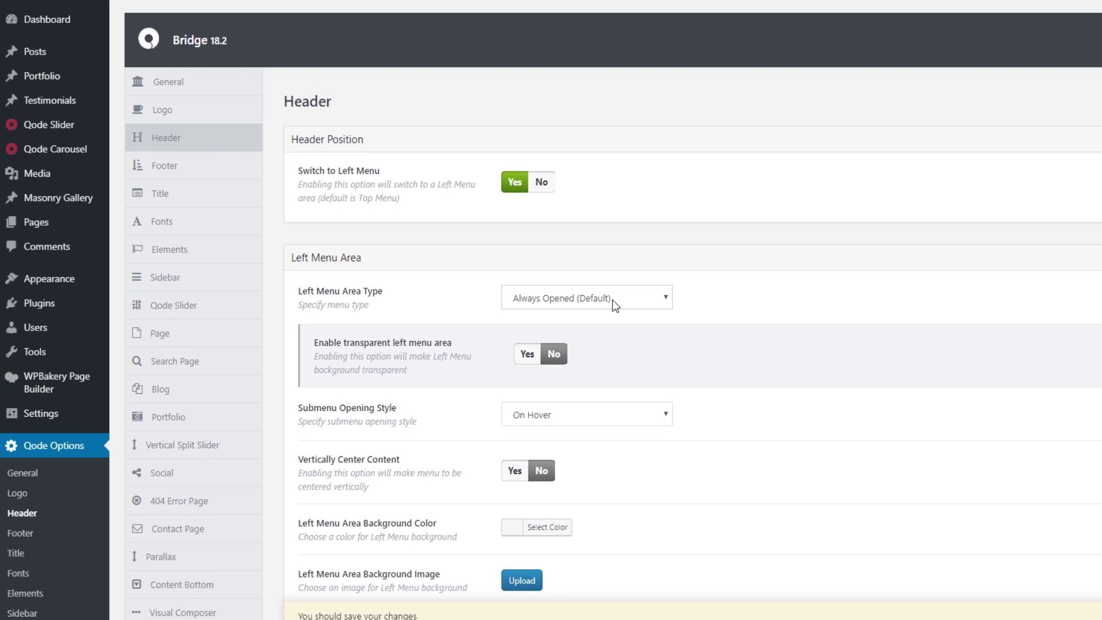
pyautogui.click(612, 300)
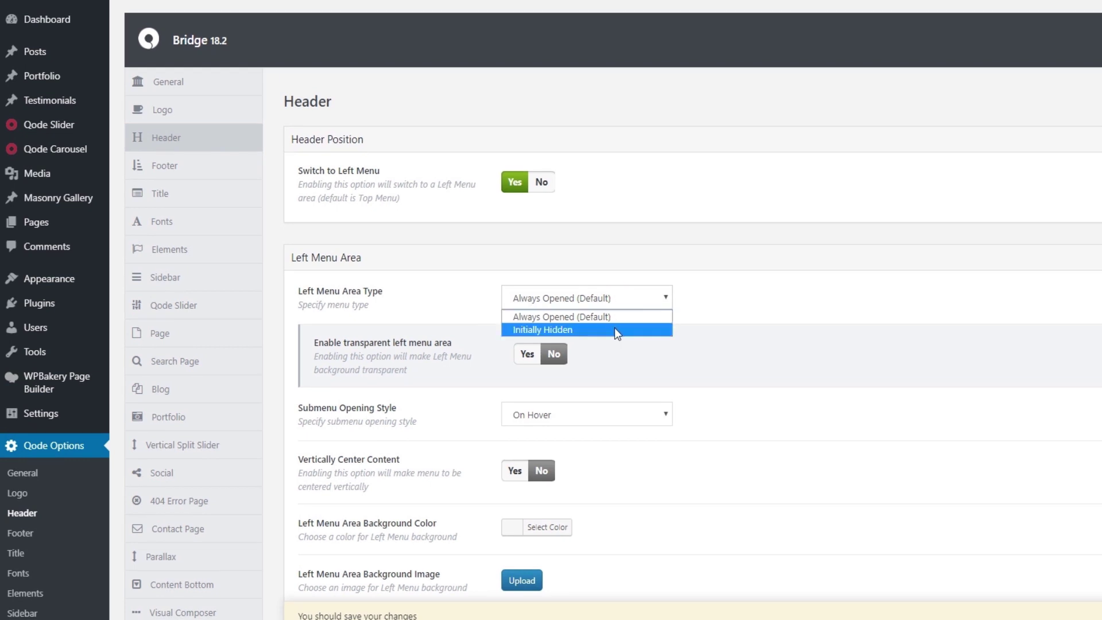
pyautogui.click(615, 328)
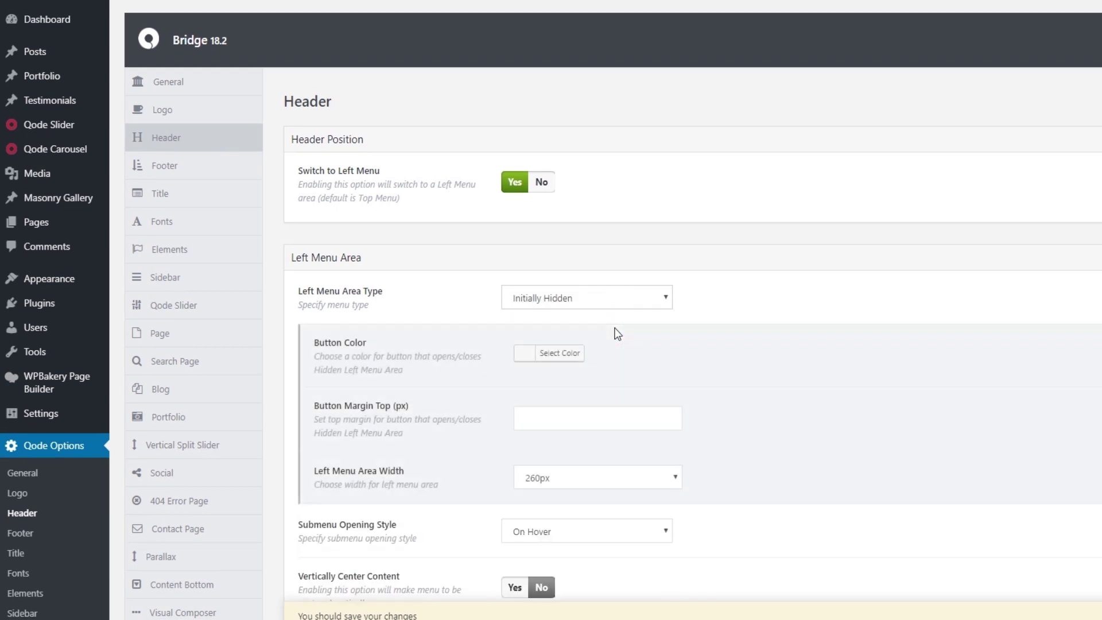
pyautogui.click(602, 476)
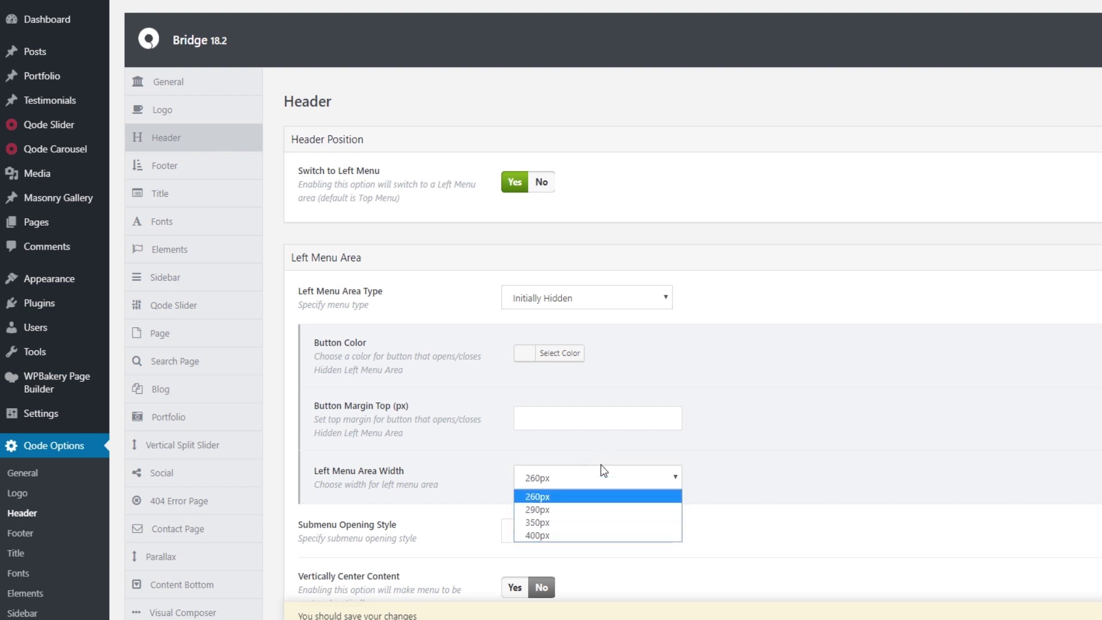
pyautogui.click(610, 389)
pyautogui.click(596, 296)
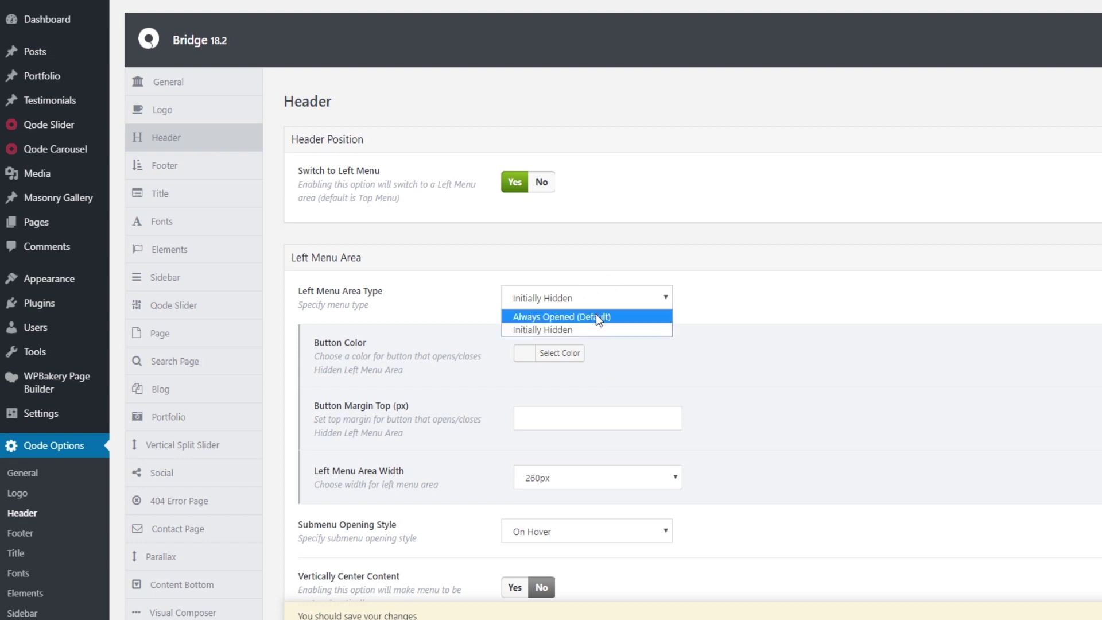
pyautogui.click(596, 318)
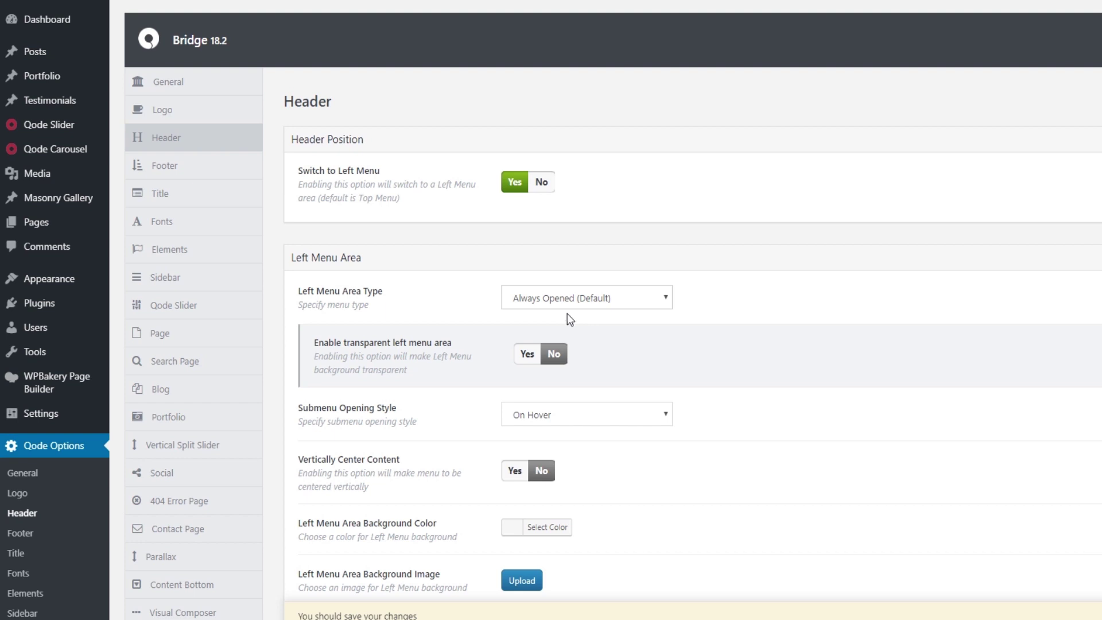
# - Enable the transparent left menu area, viewing the Home Transparent Menu demo for comparison, and save the header changes
pyautogui.click(528, 357)
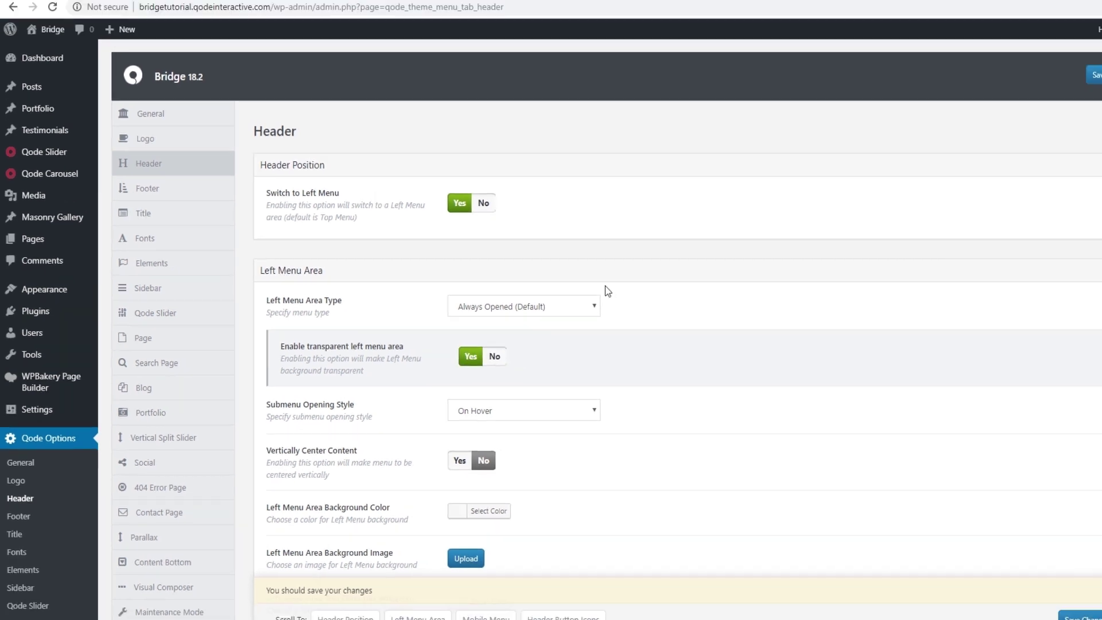
pyautogui.click(779, 7)
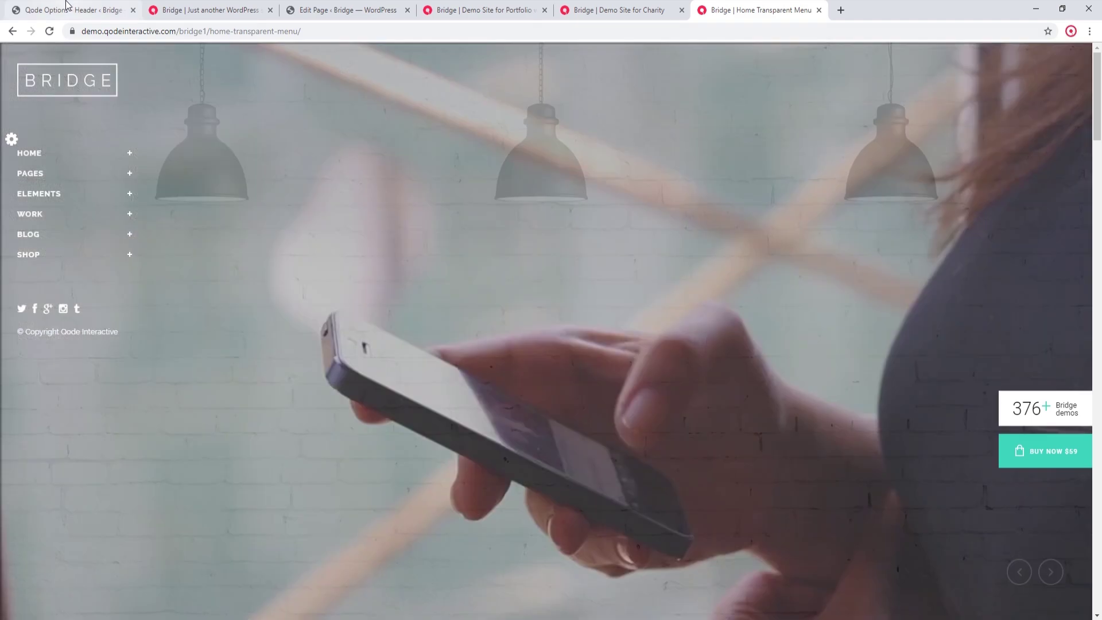
pyautogui.click(68, 7)
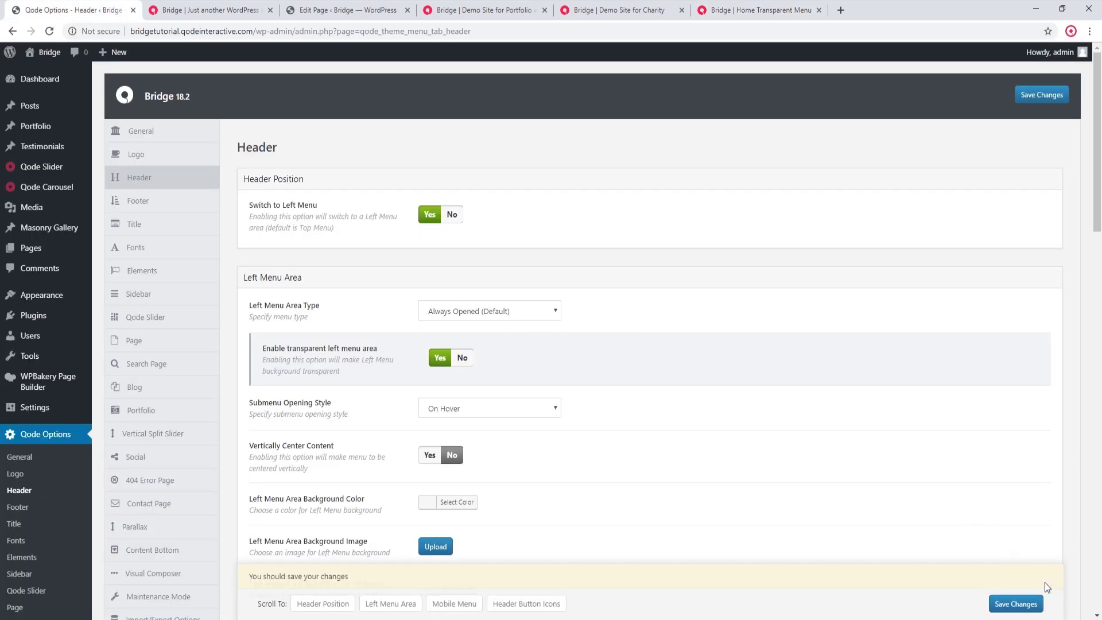
pyautogui.click(1017, 603)
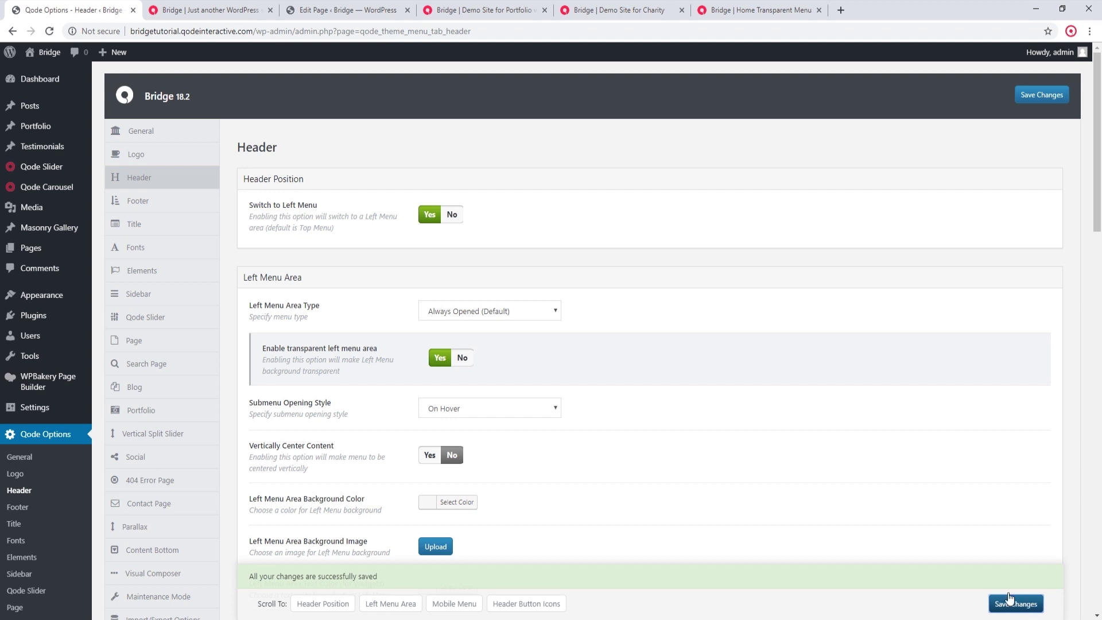
# - Reload the tutorial site's front page and check the left menu's background along the page
pyautogui.click(207, 10)
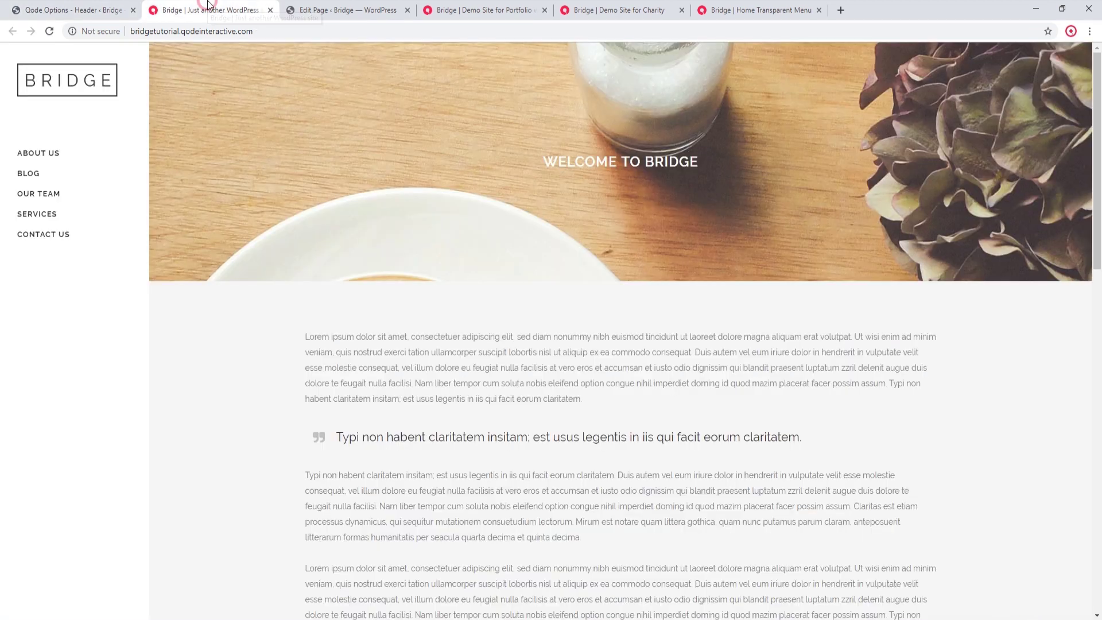
pyautogui.click(49, 31)
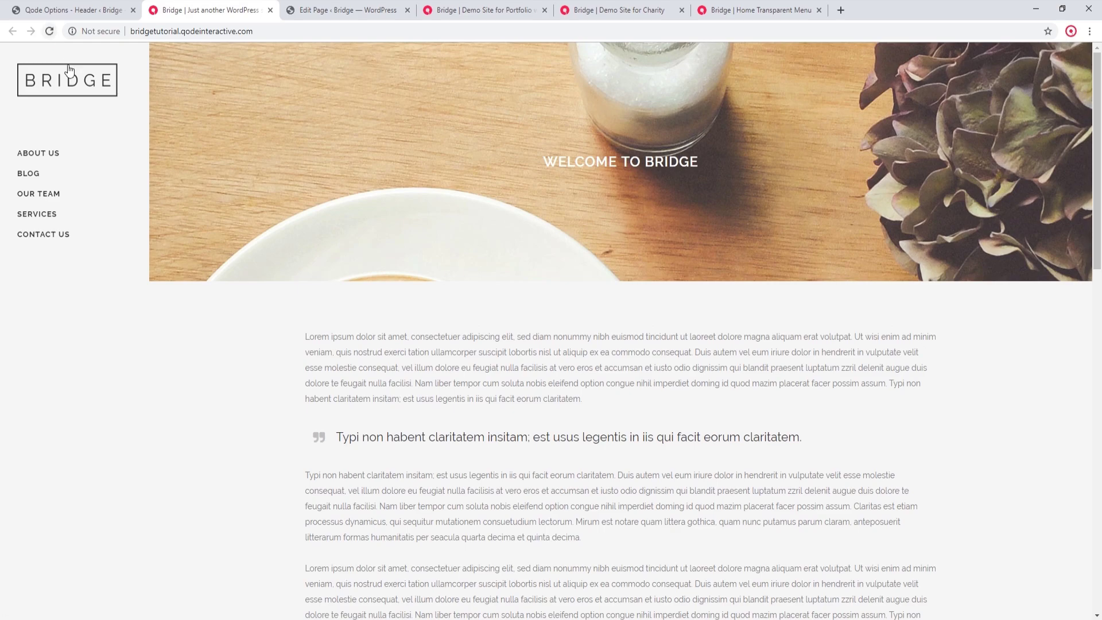
pyautogui.scroll(-6, 306, 295)
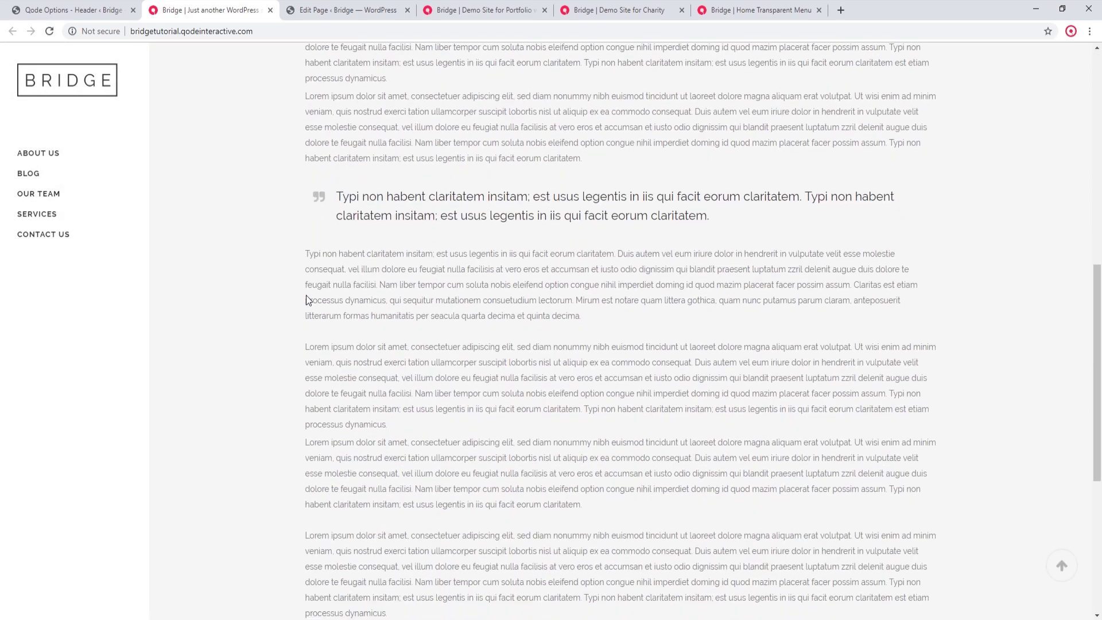
pyautogui.scroll(7, 305, 295)
pyautogui.scroll(4, 307, 299)
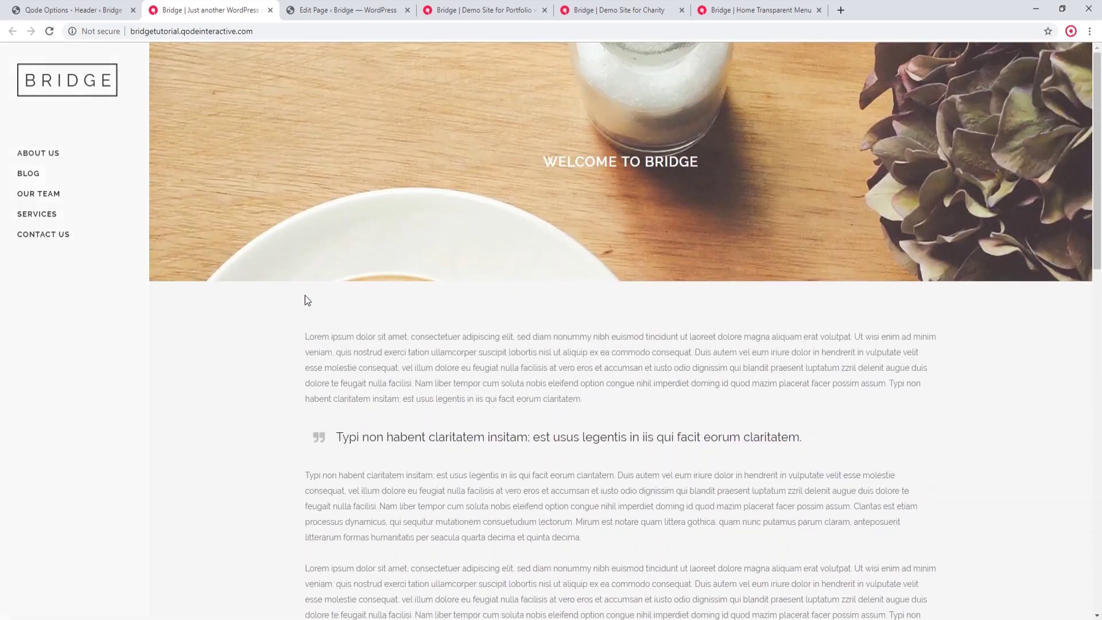
# - Compare the transparent left menu setting with the Home Transparent Menu demo and return to the Header options
pyautogui.click(92, 11)
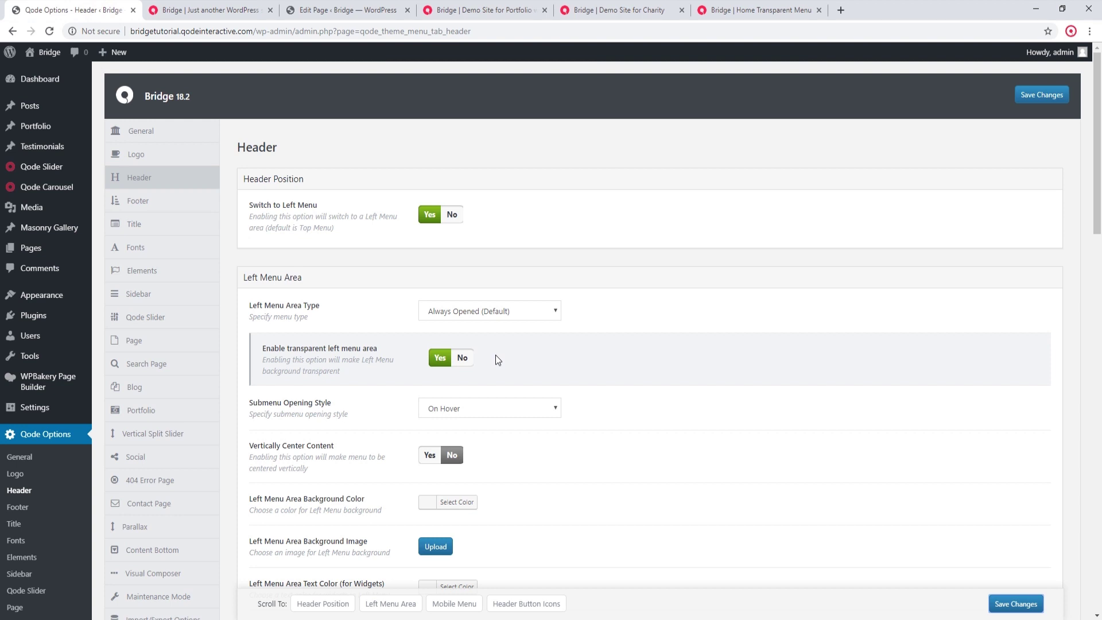
pyautogui.click(756, 12)
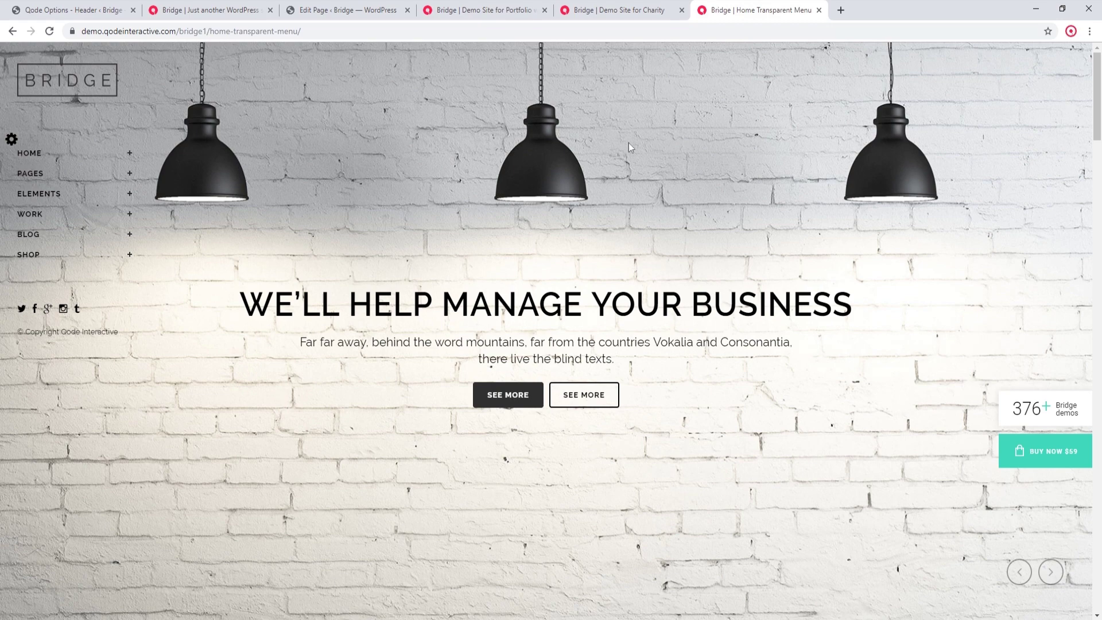
pyautogui.click(82, 5)
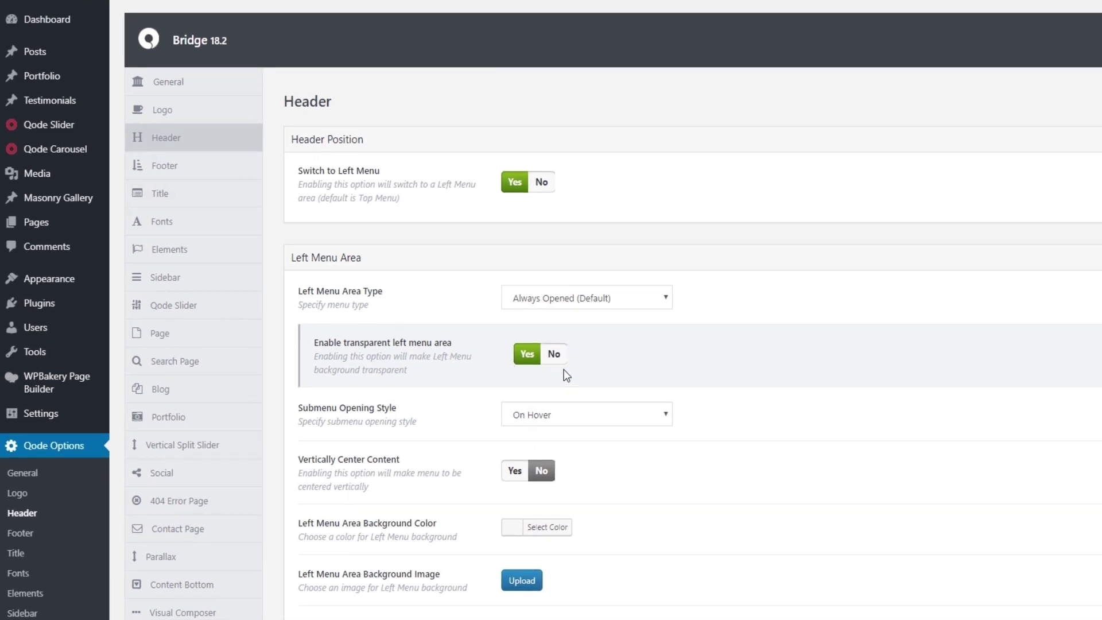
# - Try disabling the transparent left menu area, re-enable it, and view the tutorial site's front page
pyautogui.click(557, 355)
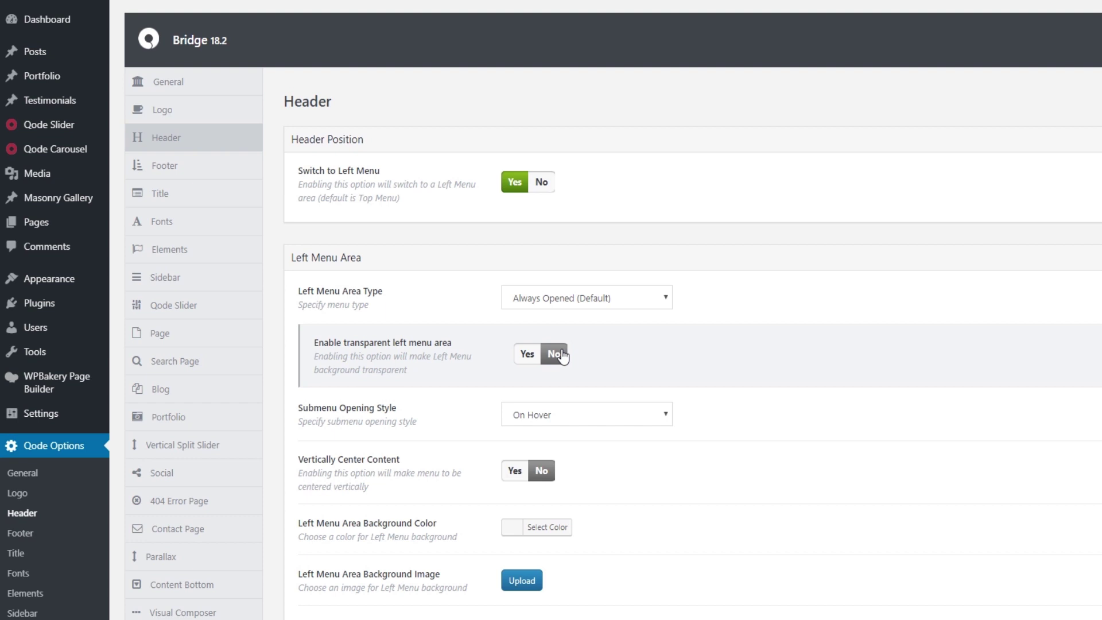
pyautogui.click(530, 359)
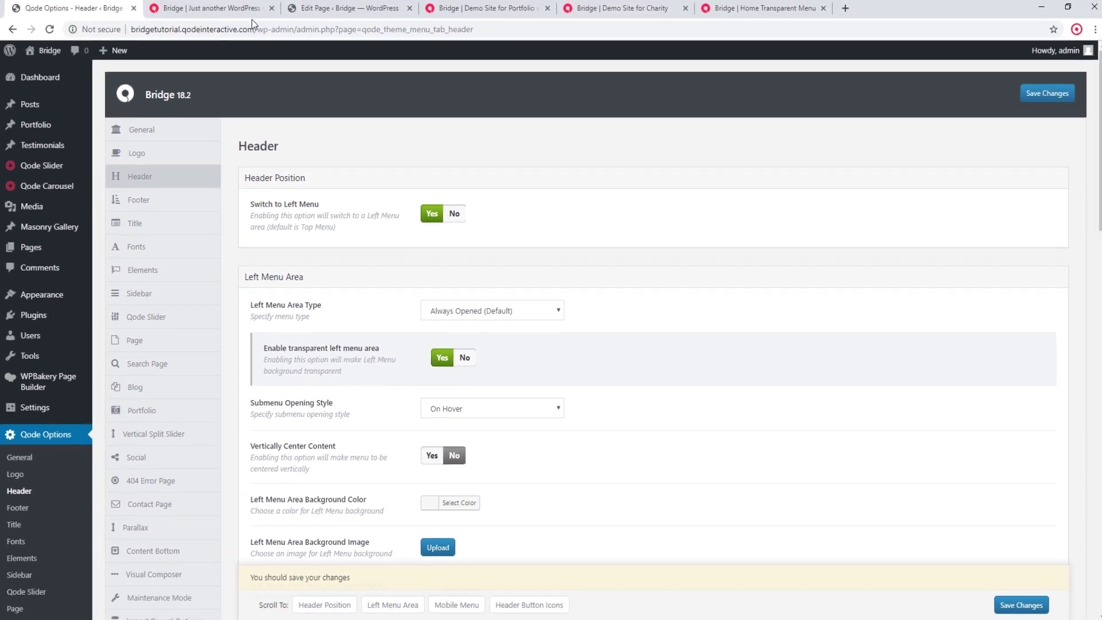
pyautogui.click(243, 4)
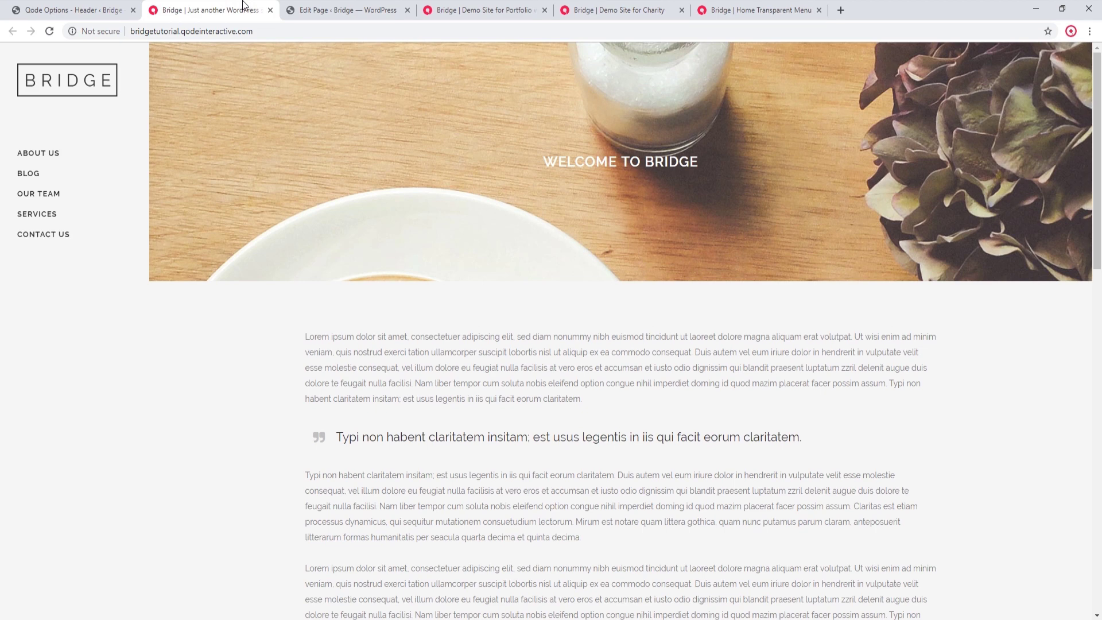
# - On the Welcome to Bridge page's edit screen, fill the Layer Slider or Qode Slider Shortcode with [rev_slider alias="slider1"]
pyautogui.click(342, 8)
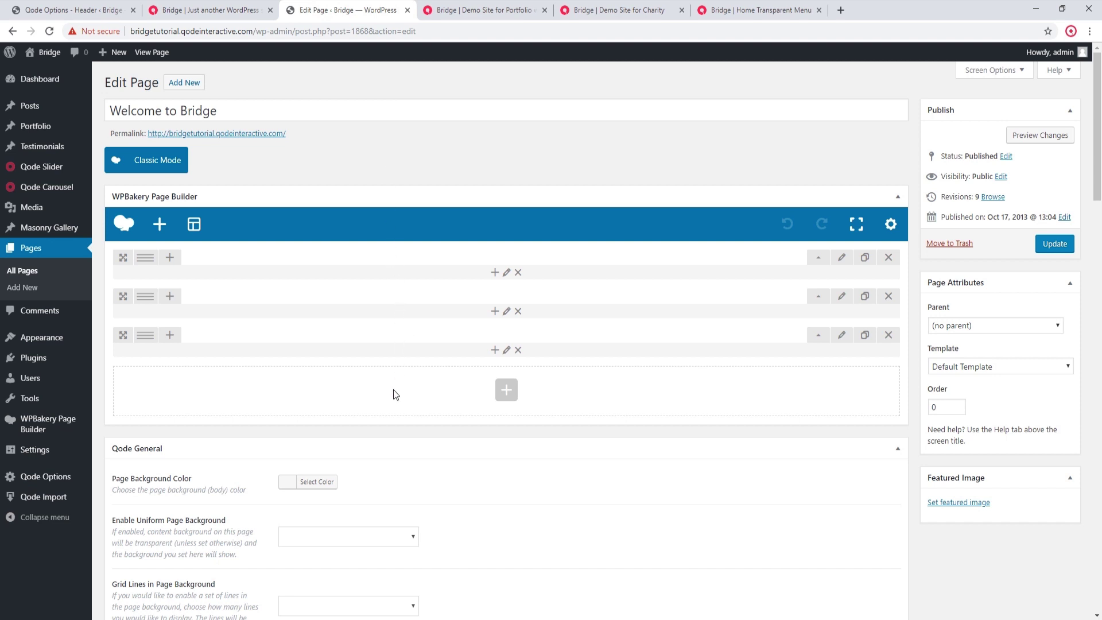
pyautogui.scroll(-3, 398, 398)
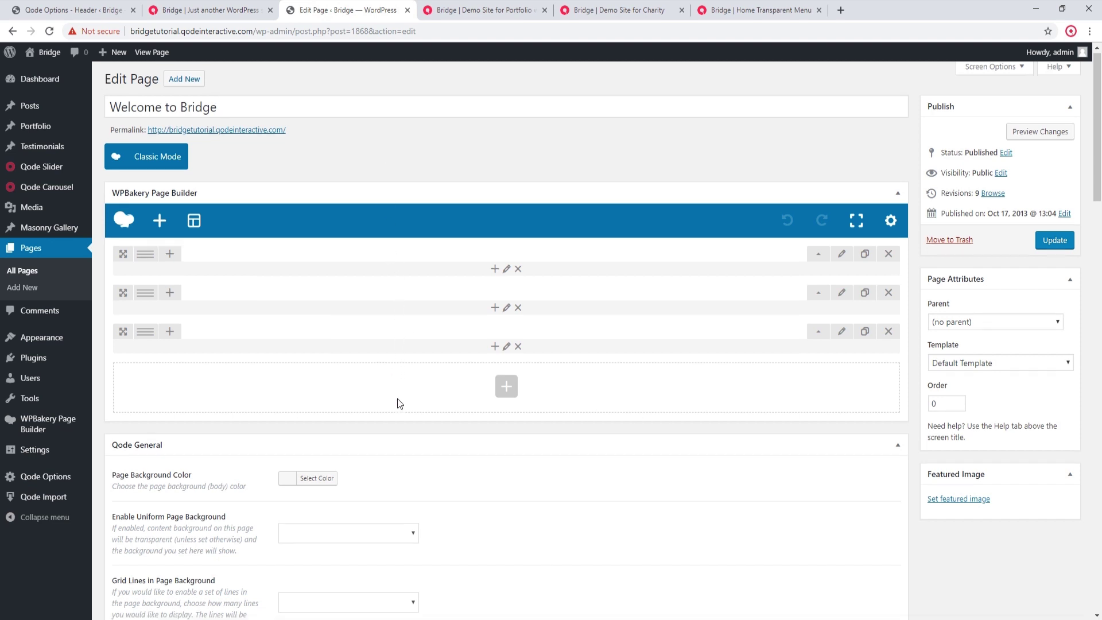
pyautogui.scroll(-1, 397, 399)
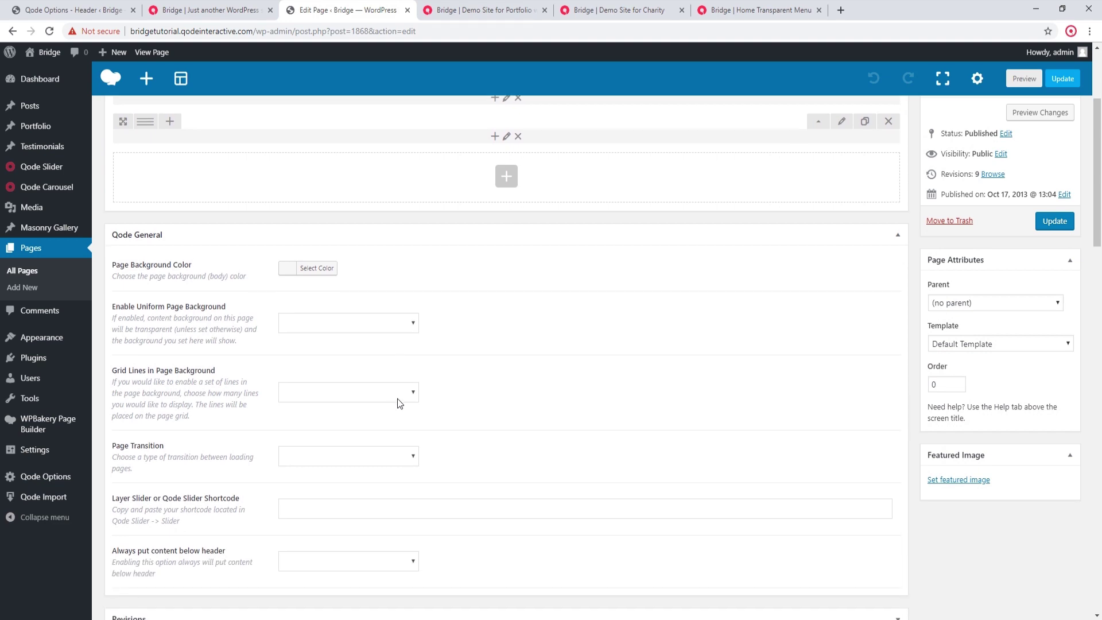
pyautogui.scroll(-2, 397, 398)
pyautogui.click(395, 404)
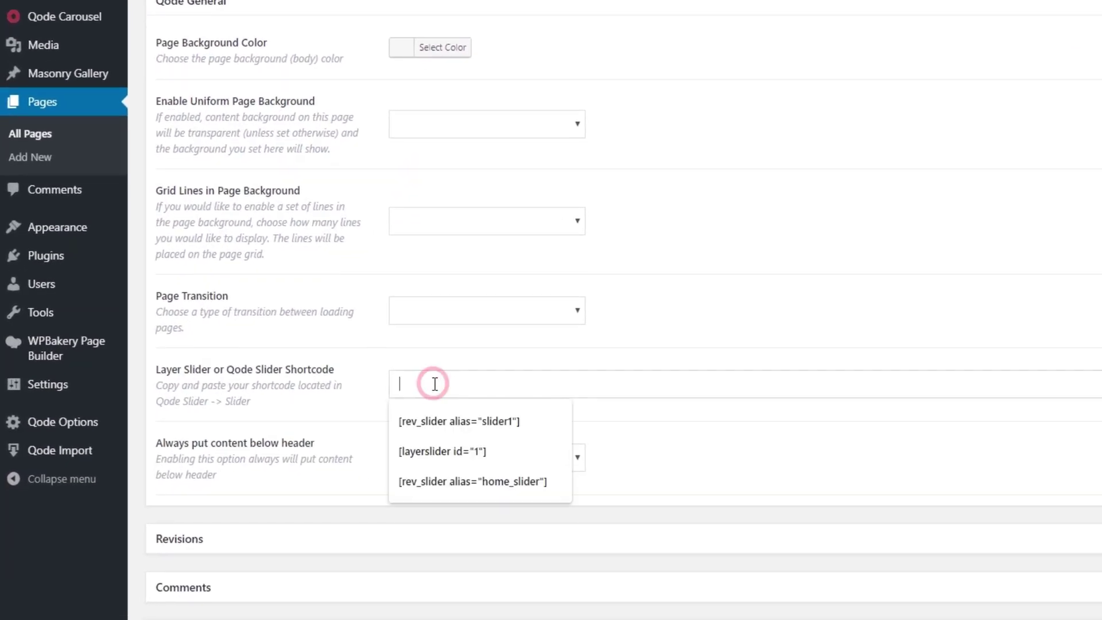
pyautogui.click(438, 421)
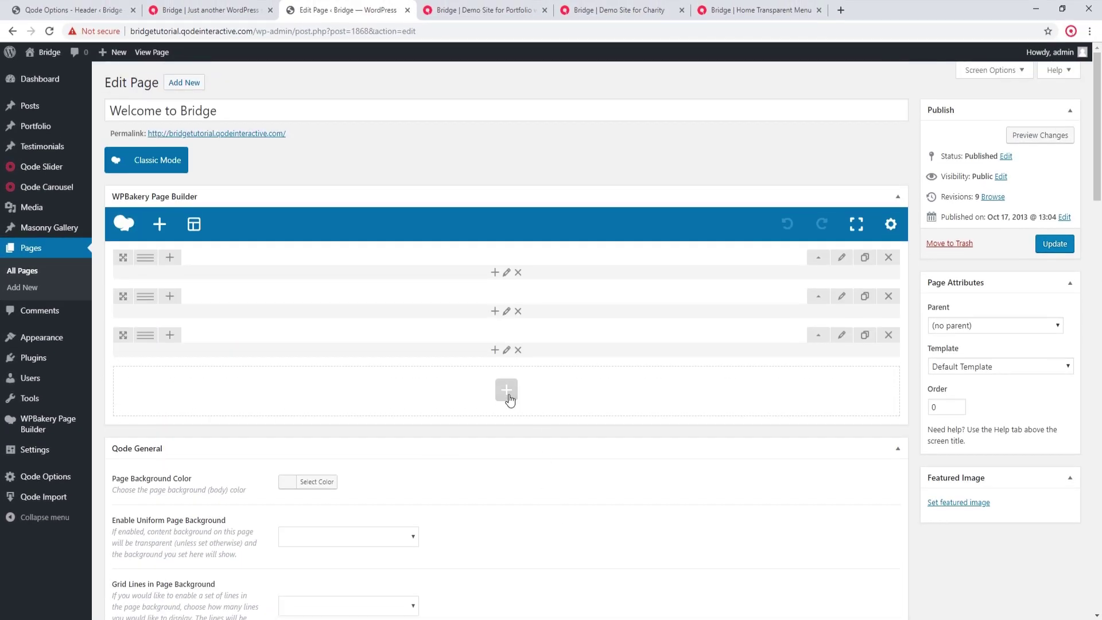
# - Look through the page builder's Add Element library, close it, and review the slider shortcode field in Qode General
pyautogui.click(507, 392)
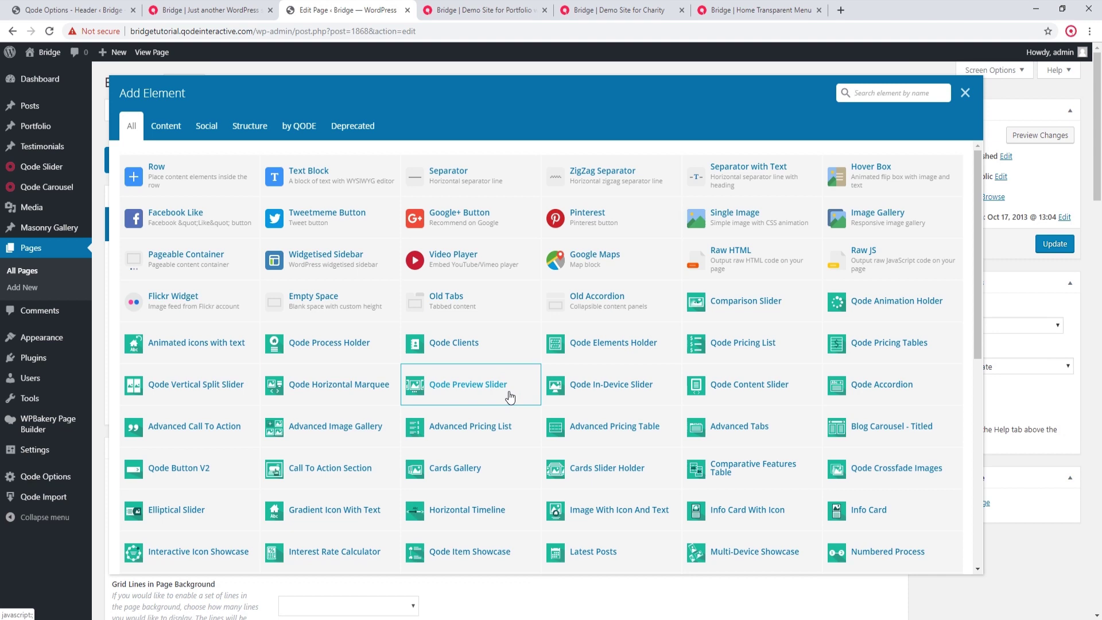
pyautogui.click(965, 93)
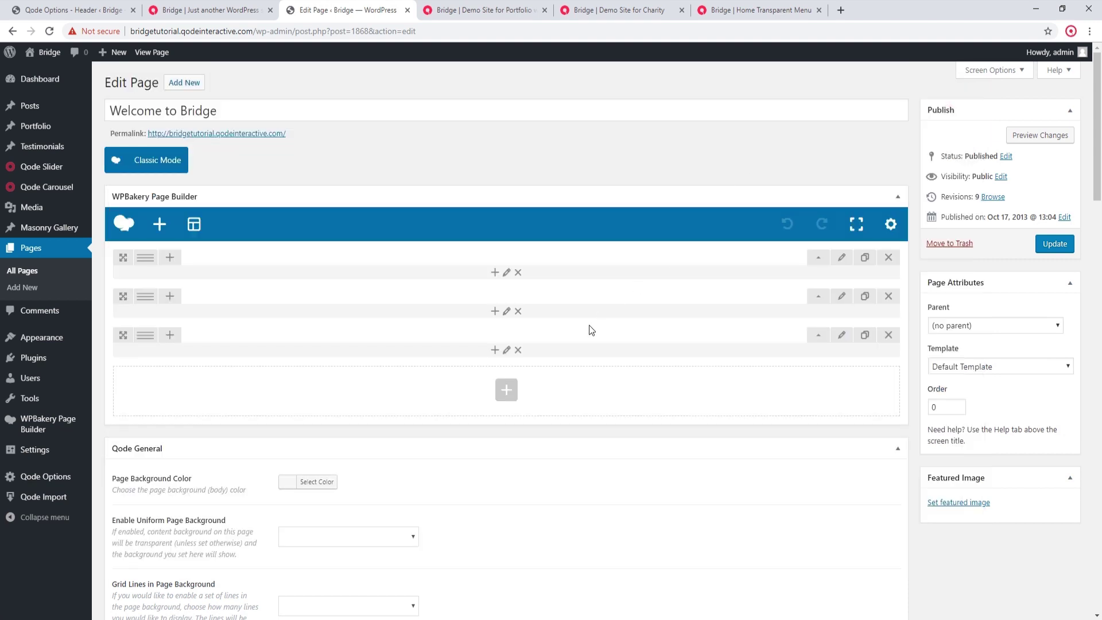
pyautogui.scroll(-5, 588, 325)
pyautogui.click(417, 446)
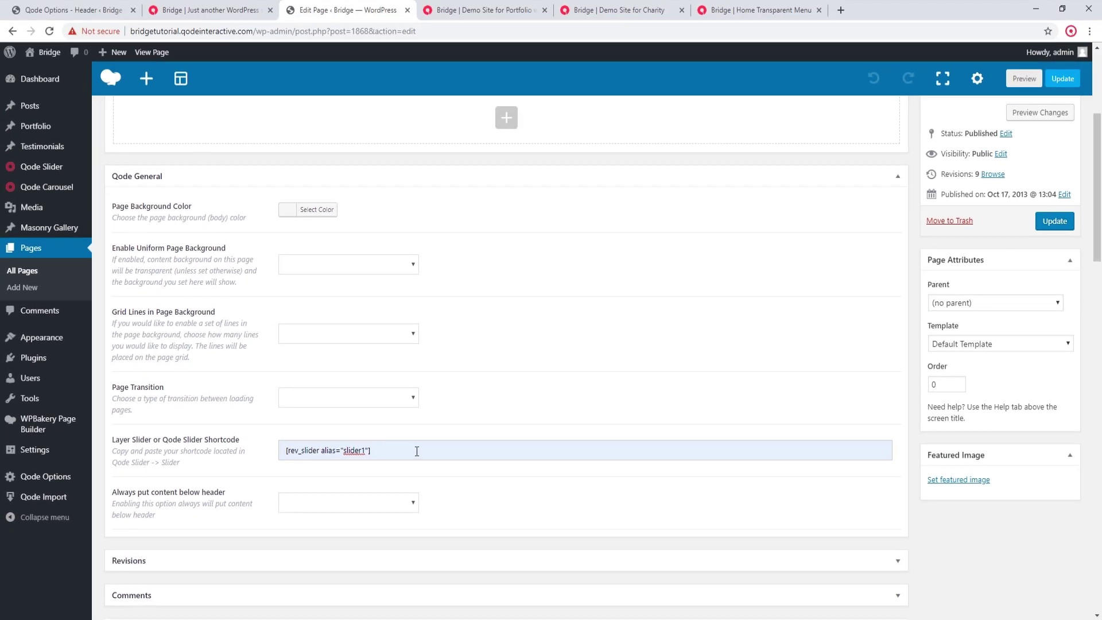
pyautogui.scroll(3, 418, 457)
pyautogui.scroll(1, 418, 459)
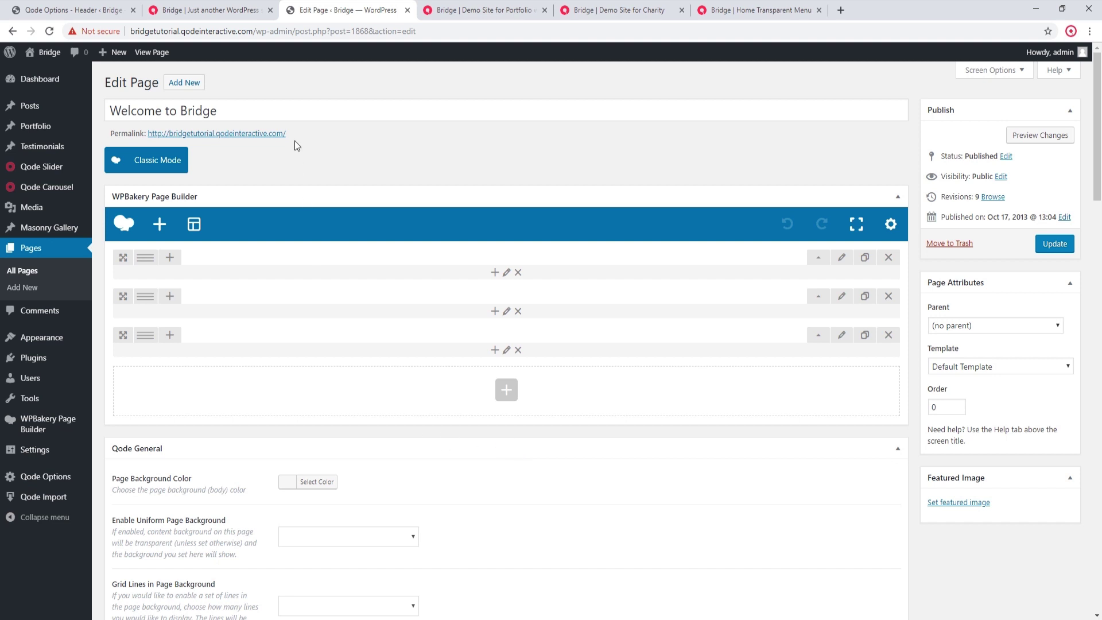
# - Return to the Header options and inspect the Submenu Opening Style choices and the Left Menu Area Background Color picker
pyautogui.click(96, 4)
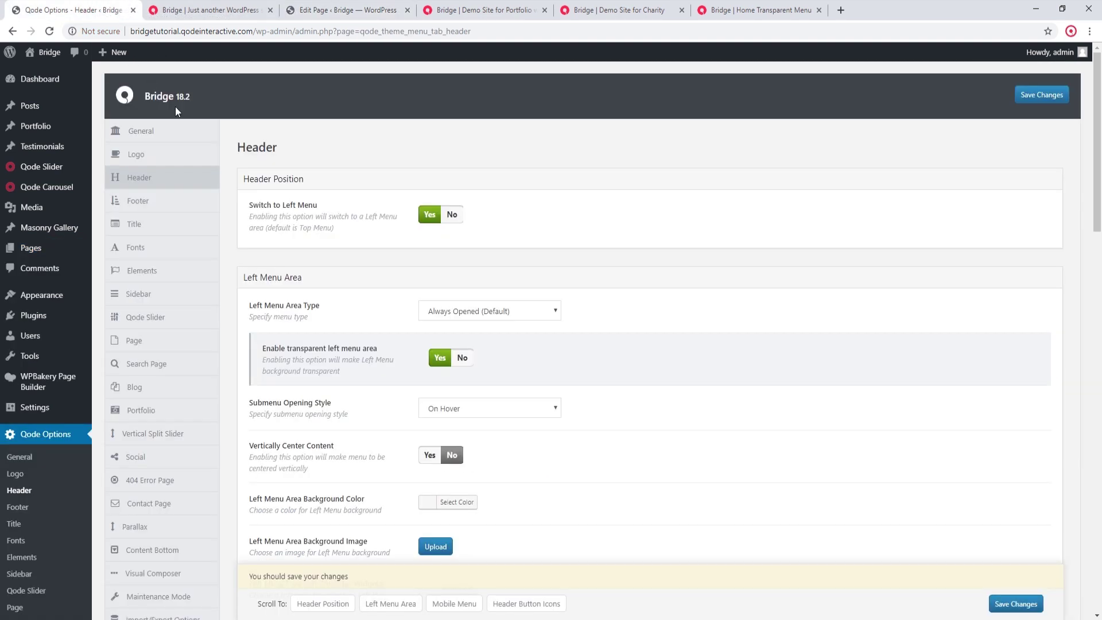
pyautogui.scroll(-2, 638, 312)
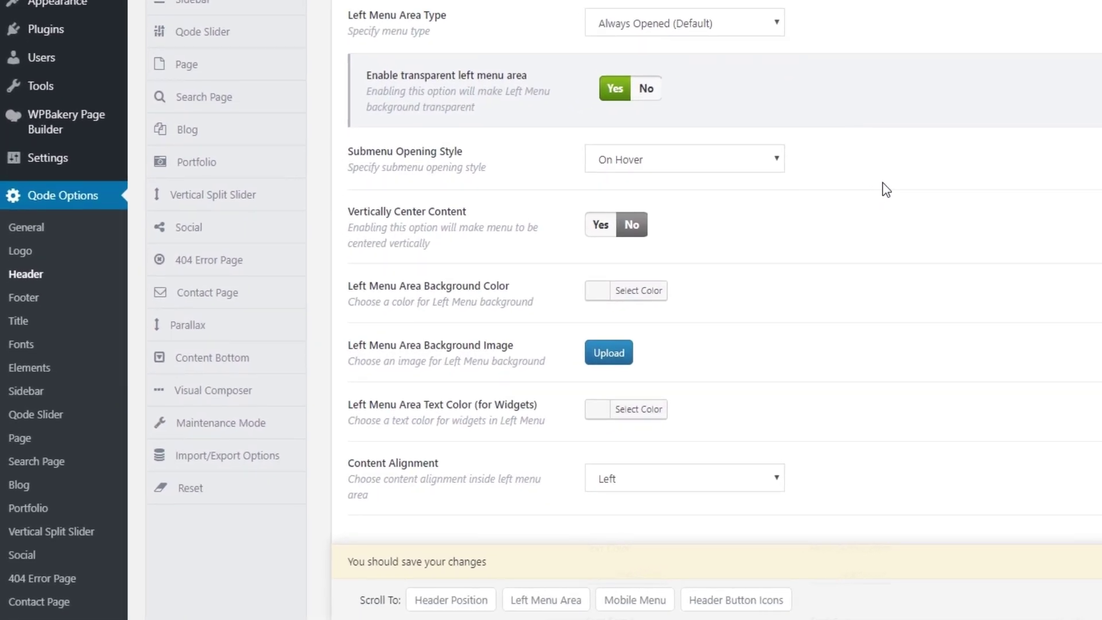
pyautogui.click(698, 159)
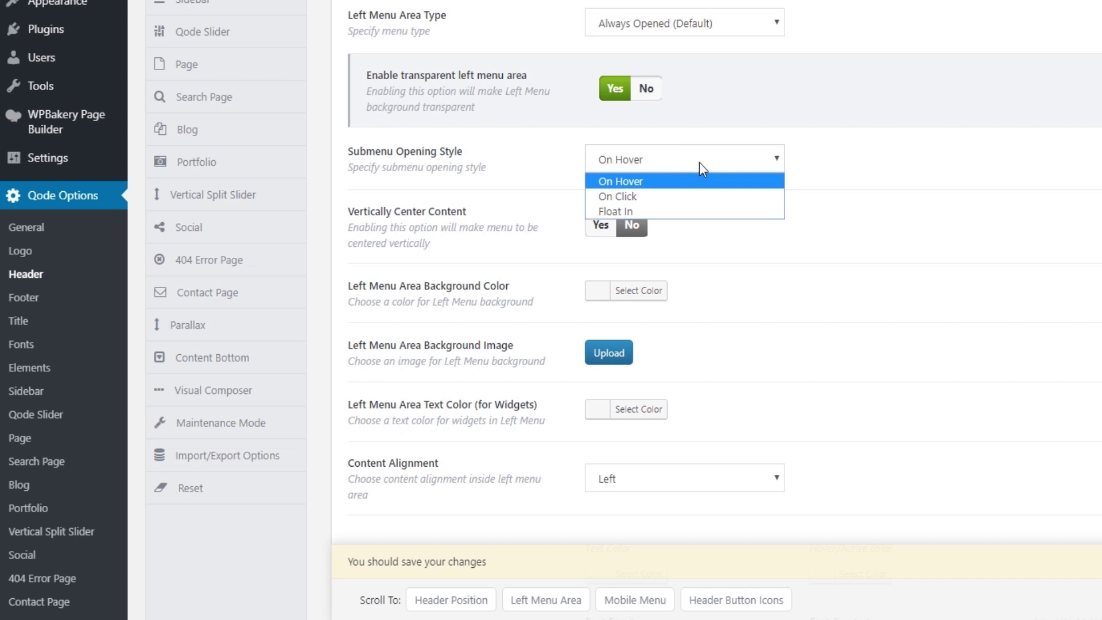
pyautogui.click(708, 236)
pyautogui.scroll(-2, 714, 241)
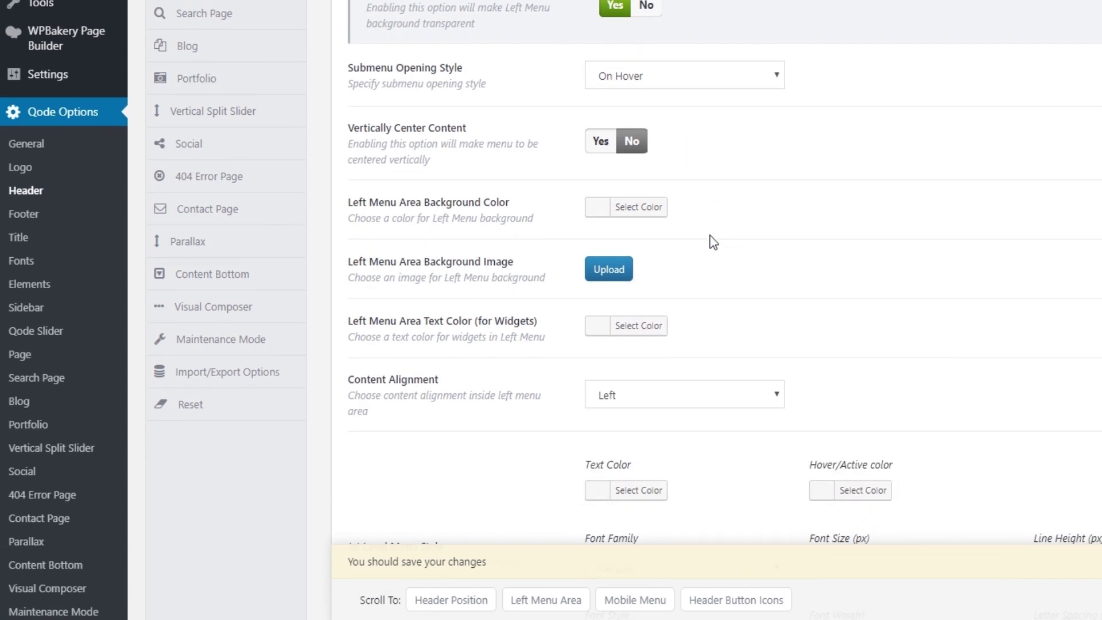
pyautogui.click(652, 210)
pyautogui.click(653, 212)
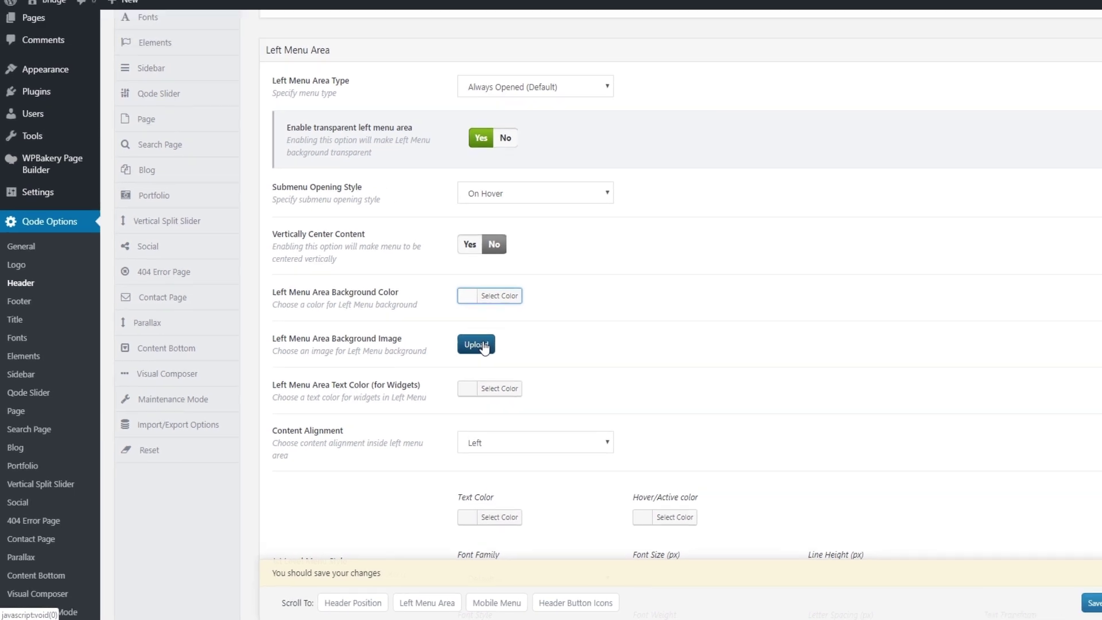
# - Examine the left menu's content alignment and its 1st, 2nd and 3rd Level Menu Style options
pyautogui.scroll(-1, 726, 281)
pyautogui.scroll(-5, 546, 367)
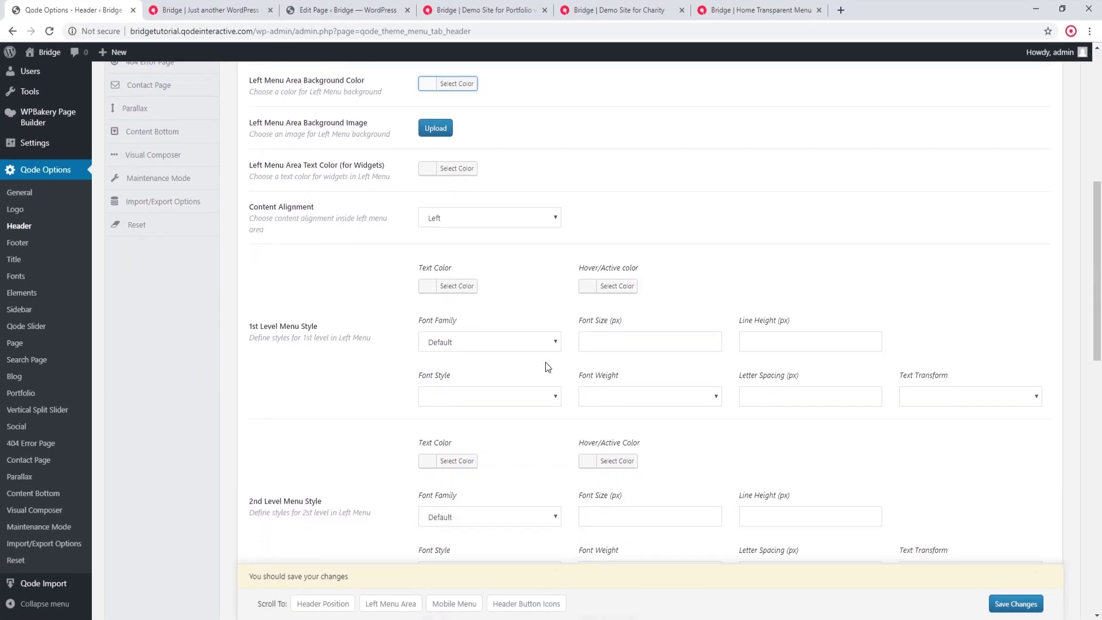
pyautogui.scroll(-1, 546, 368)
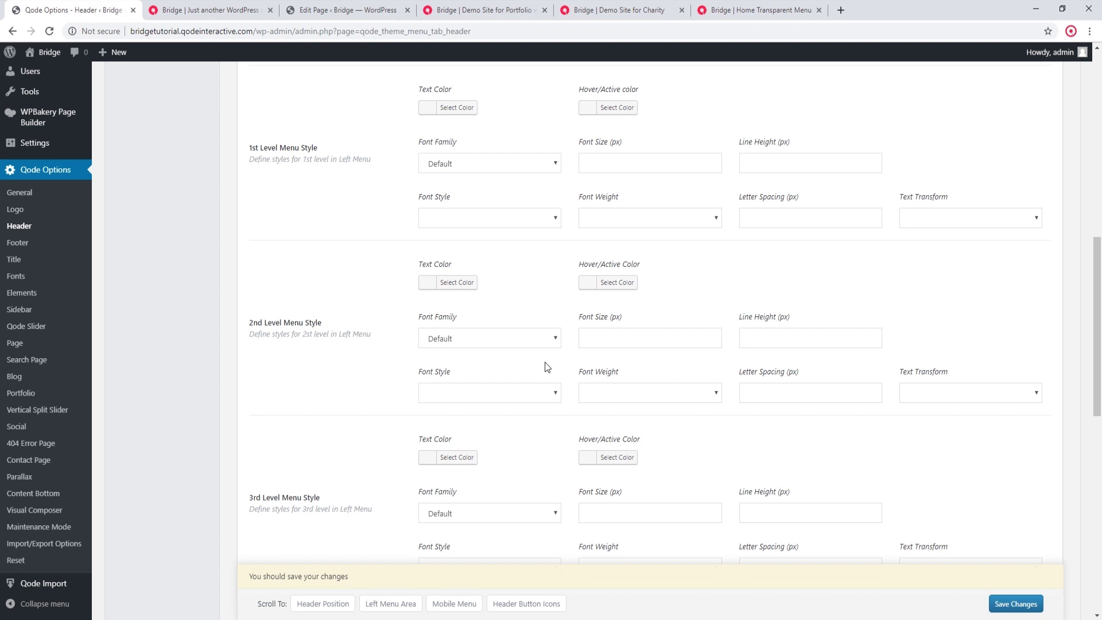
pyautogui.scroll(-1, 547, 368)
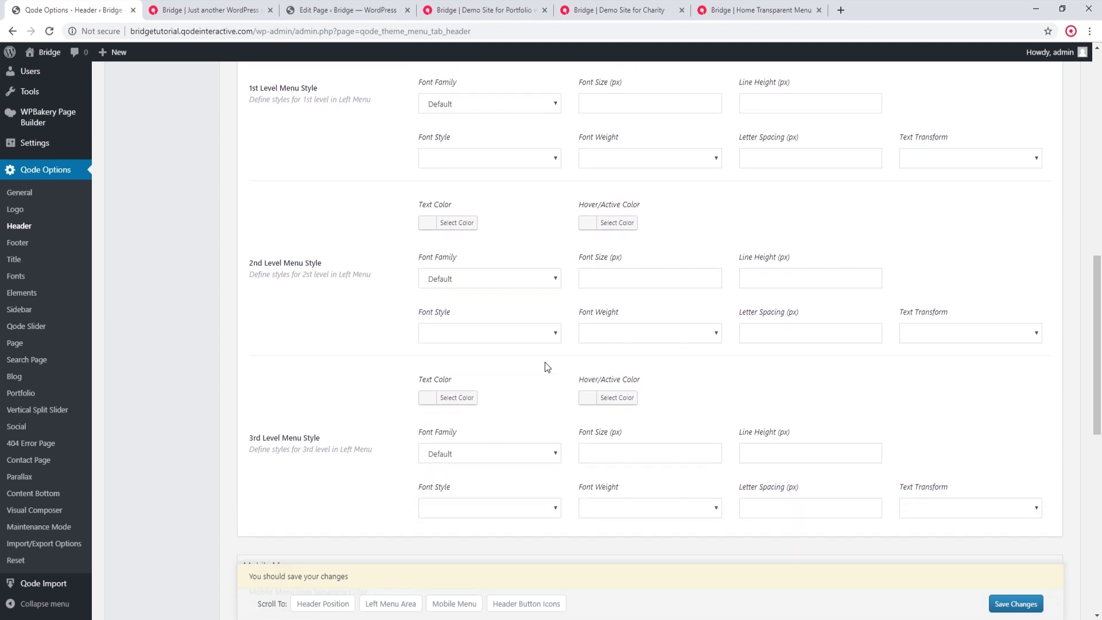
# - View the left menu on the live site, then open the theme's Logo options, leaving the Header options without saving
pyautogui.click(239, 13)
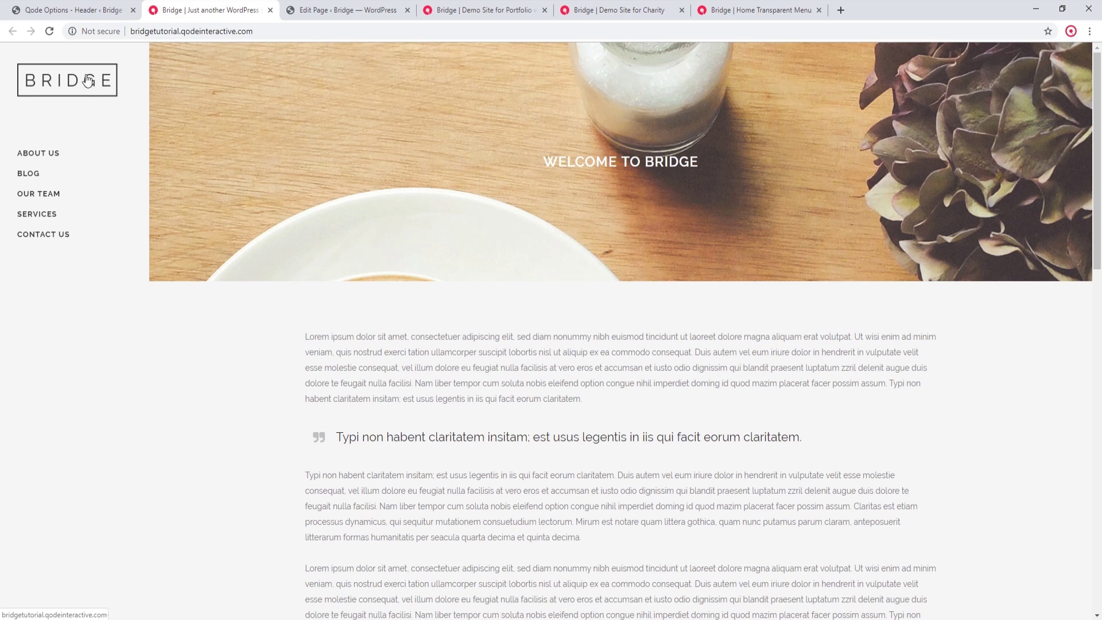
pyautogui.click(73, 4)
pyautogui.scroll(5, 116, 256)
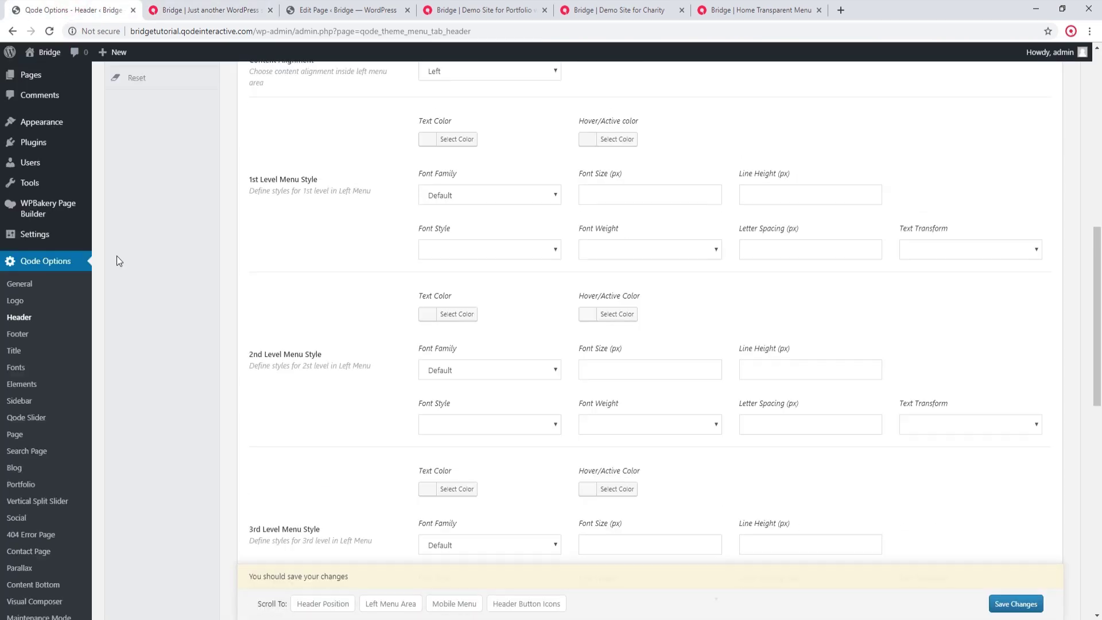
pyautogui.scroll(10, 180, 332)
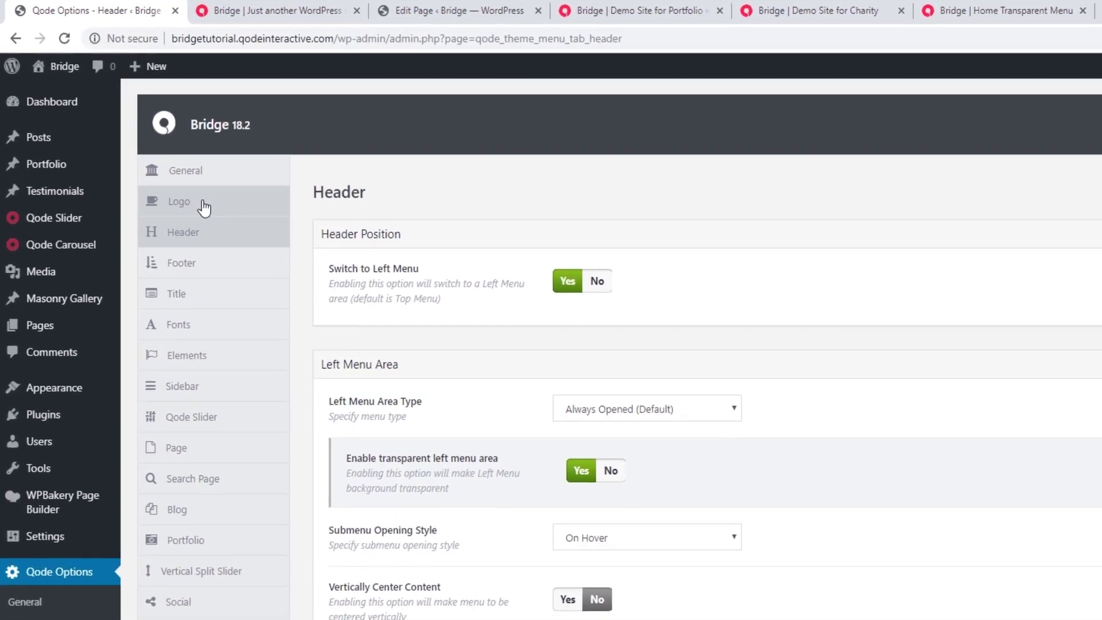
pyautogui.click(175, 176)
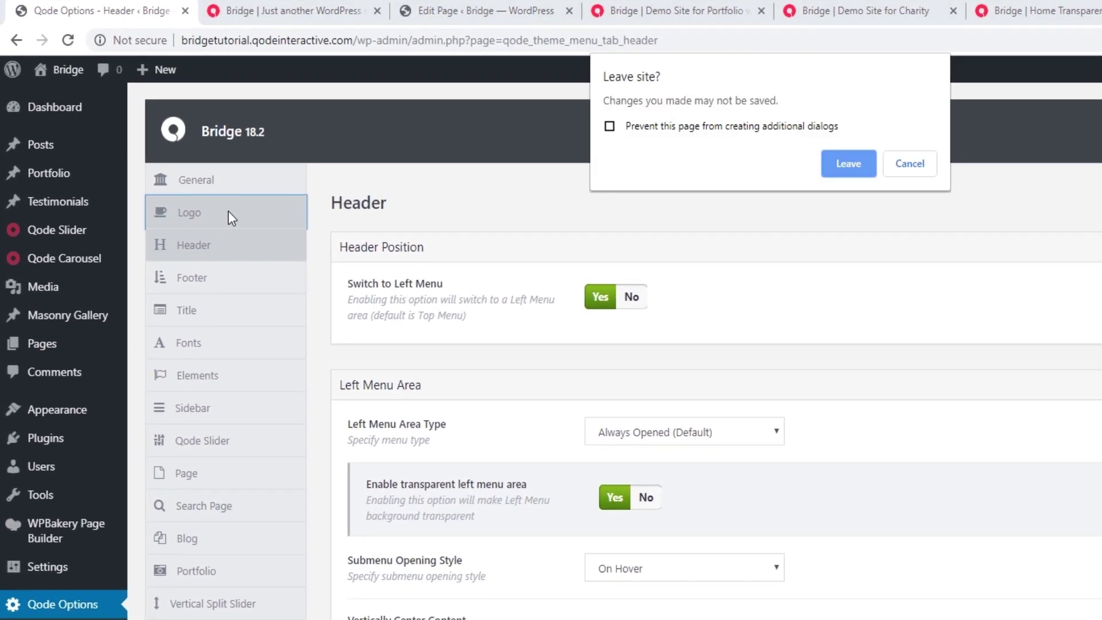
pyautogui.click(849, 163)
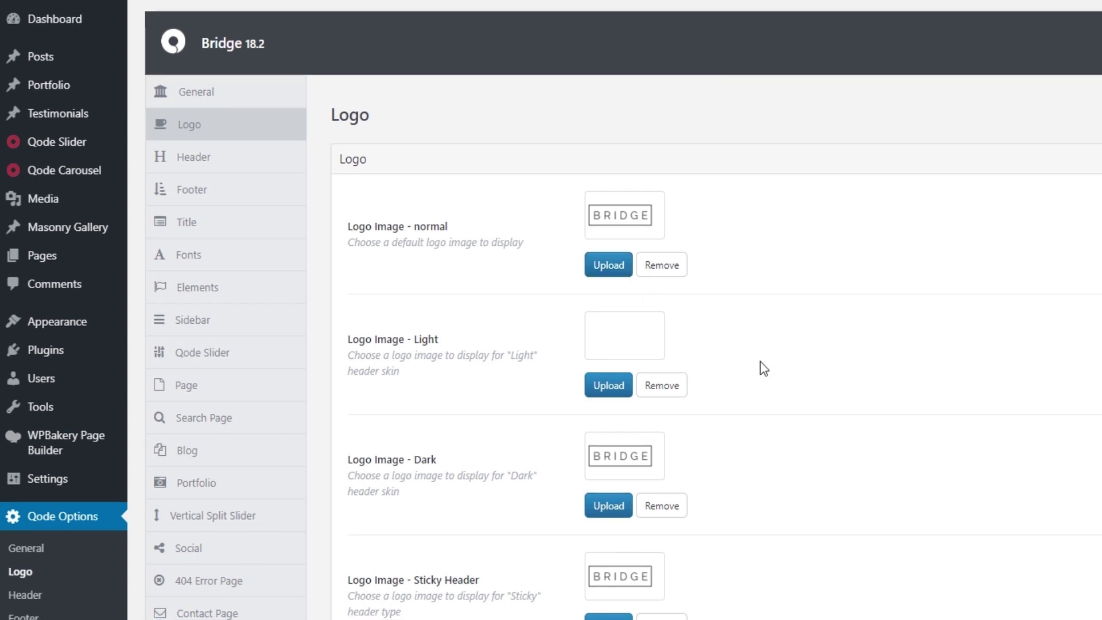
# - Review the logo image options, the Charity demo's side menu and the hidden left menu on the live site
pyautogui.scroll(-5, 760, 367)
pyautogui.scroll(-1, 758, 379)
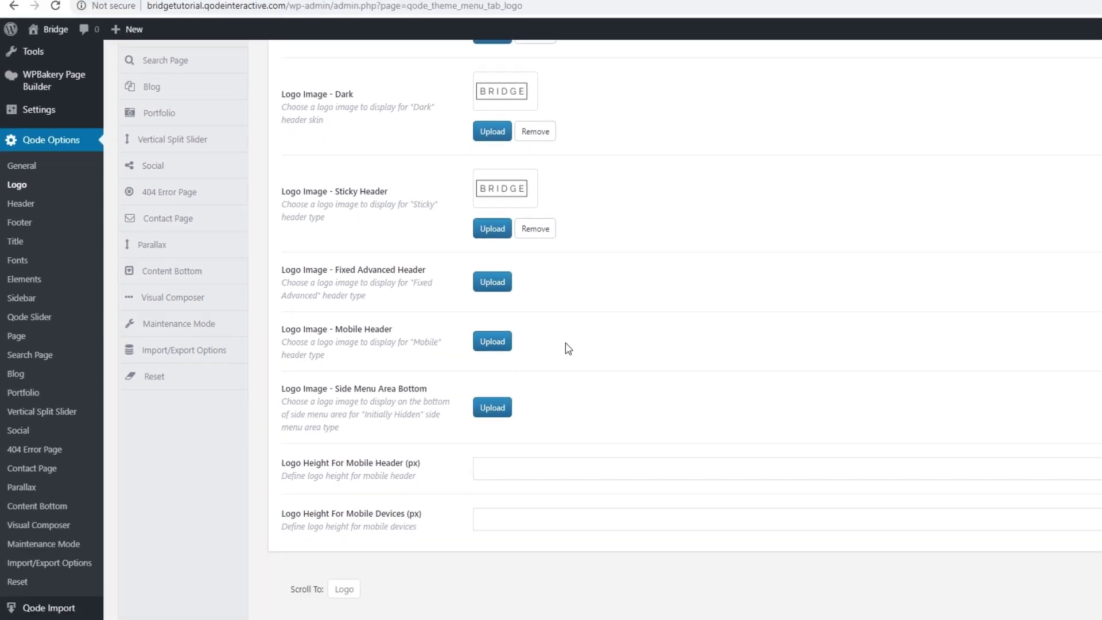
pyautogui.click(639, 6)
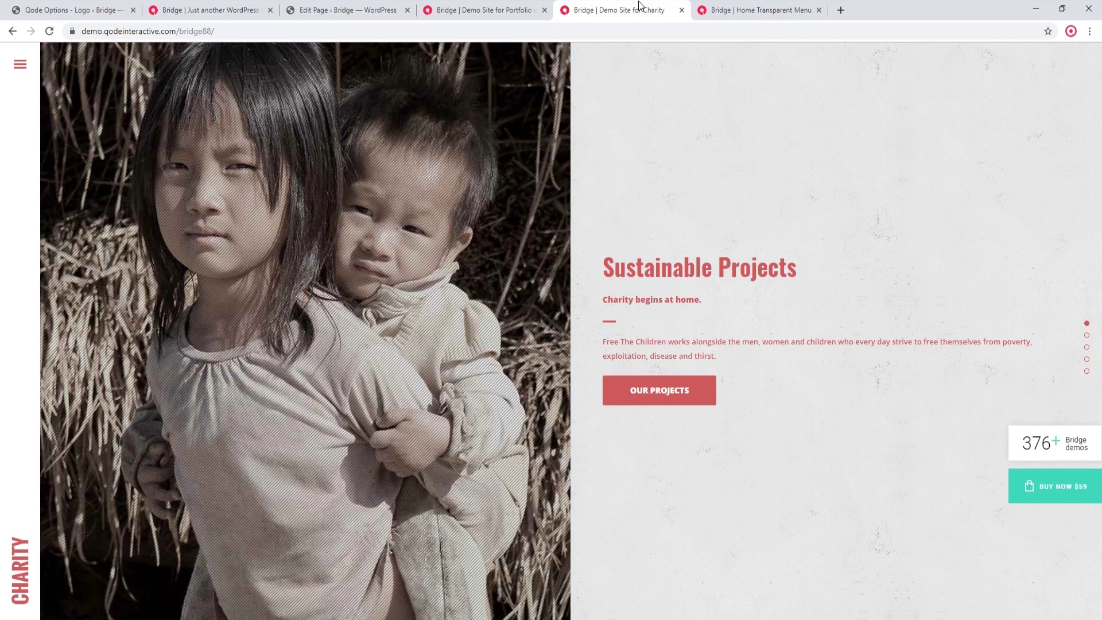
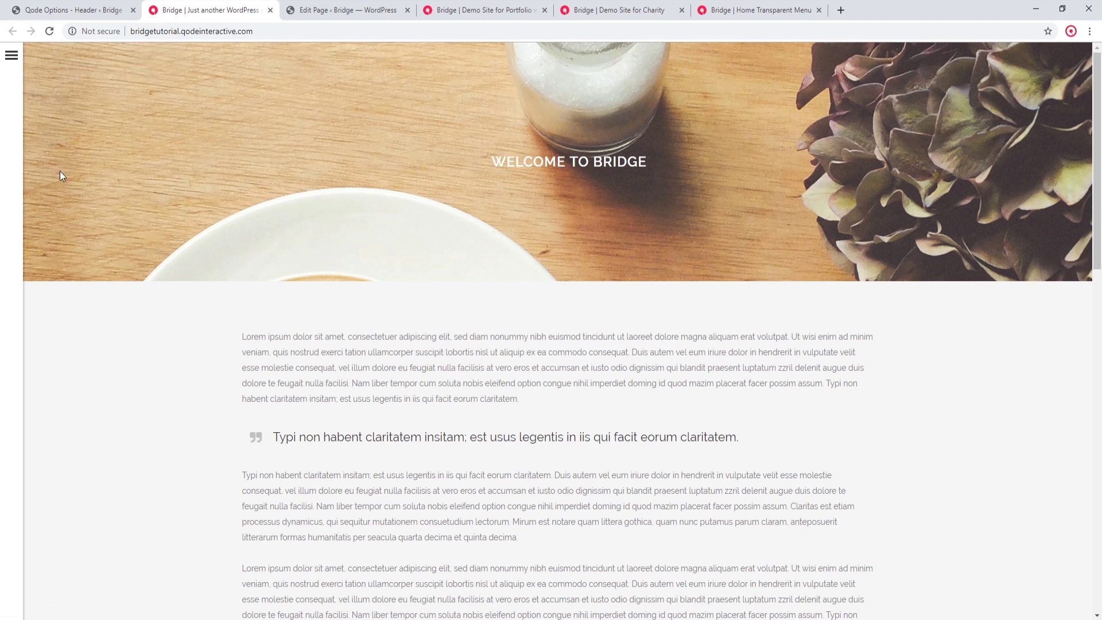
pyautogui.click(12, 55)
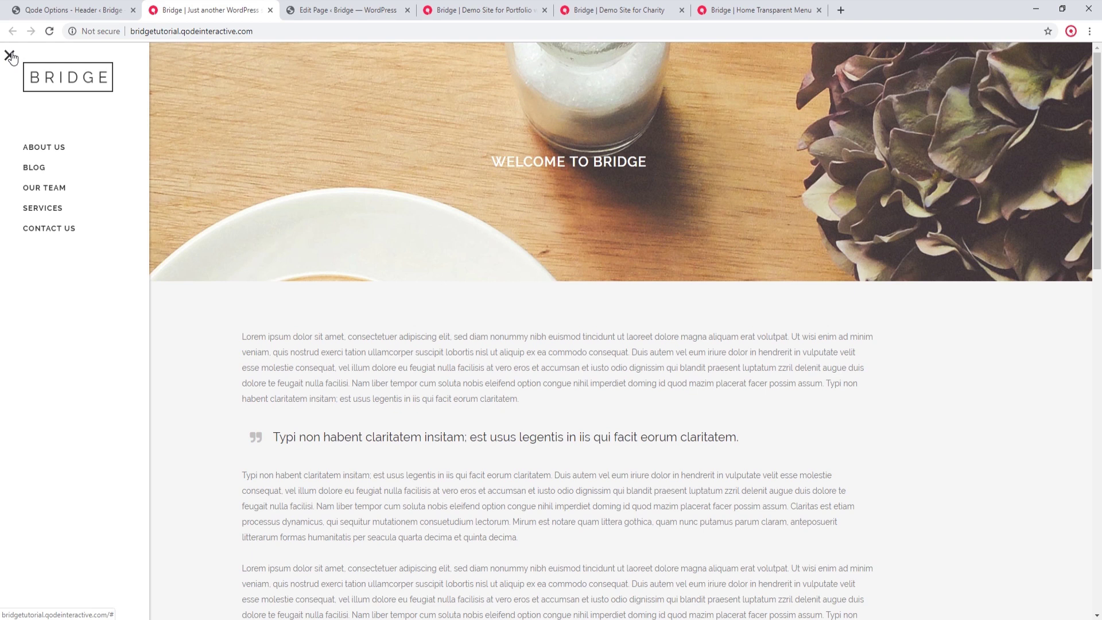
# - In the Logo options, set Logo Image - normal to logo-top.png from the media library
pyautogui.click(58, 10)
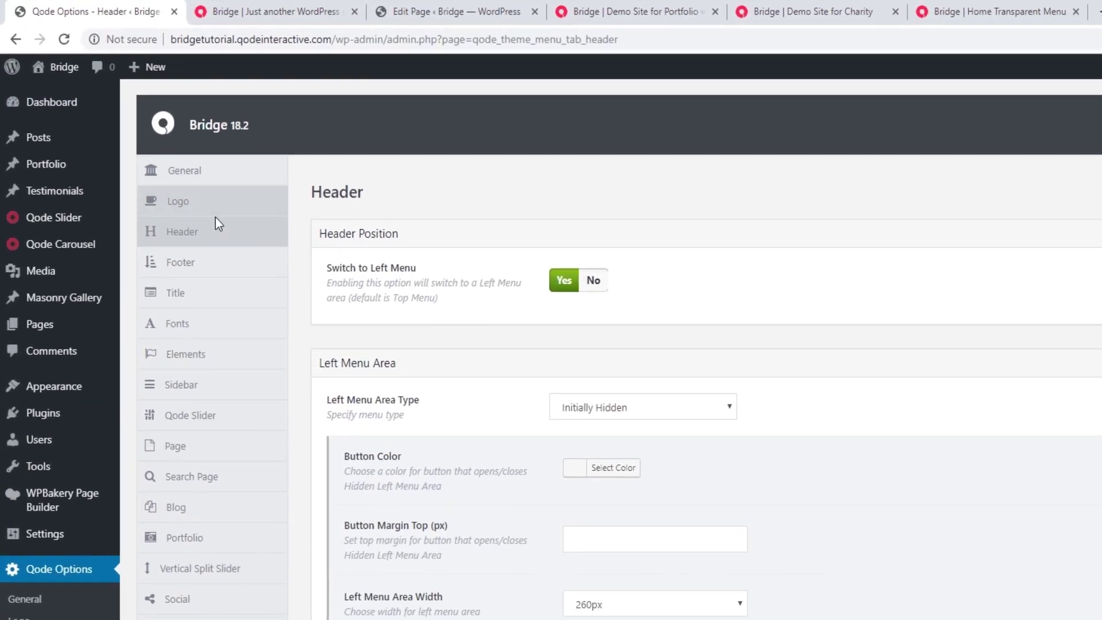
pyautogui.click(205, 184)
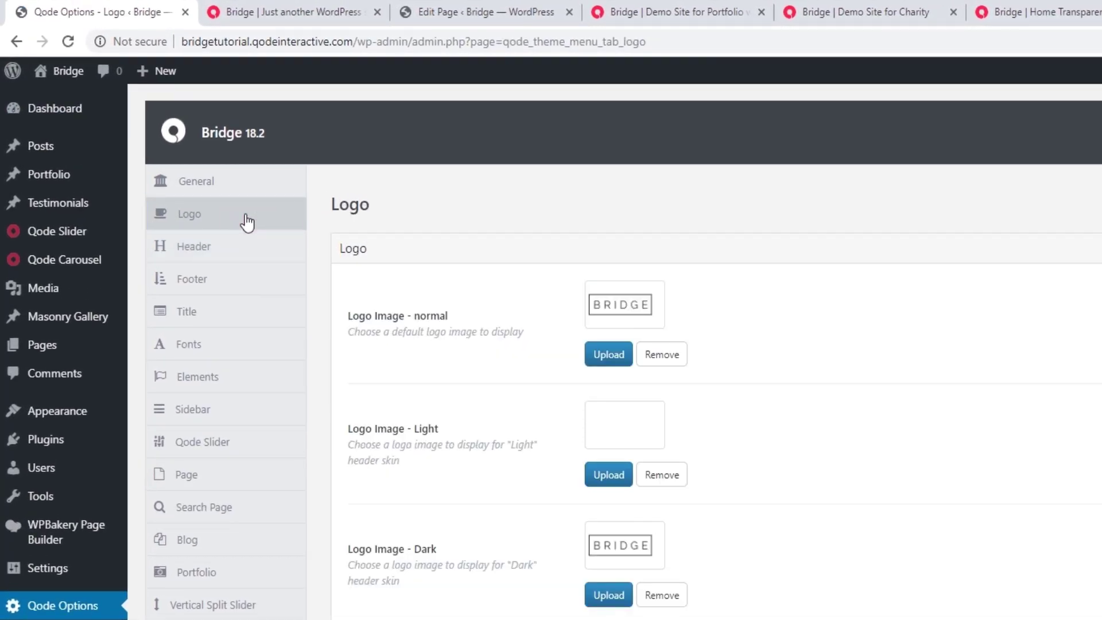
pyautogui.click(610, 356)
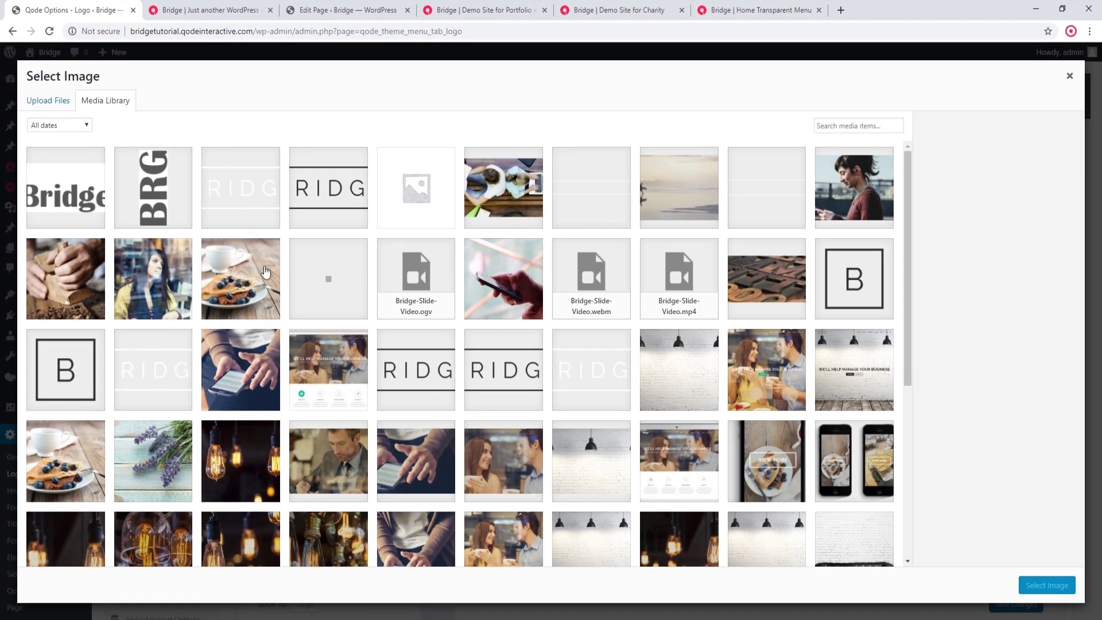
pyautogui.click(77, 196)
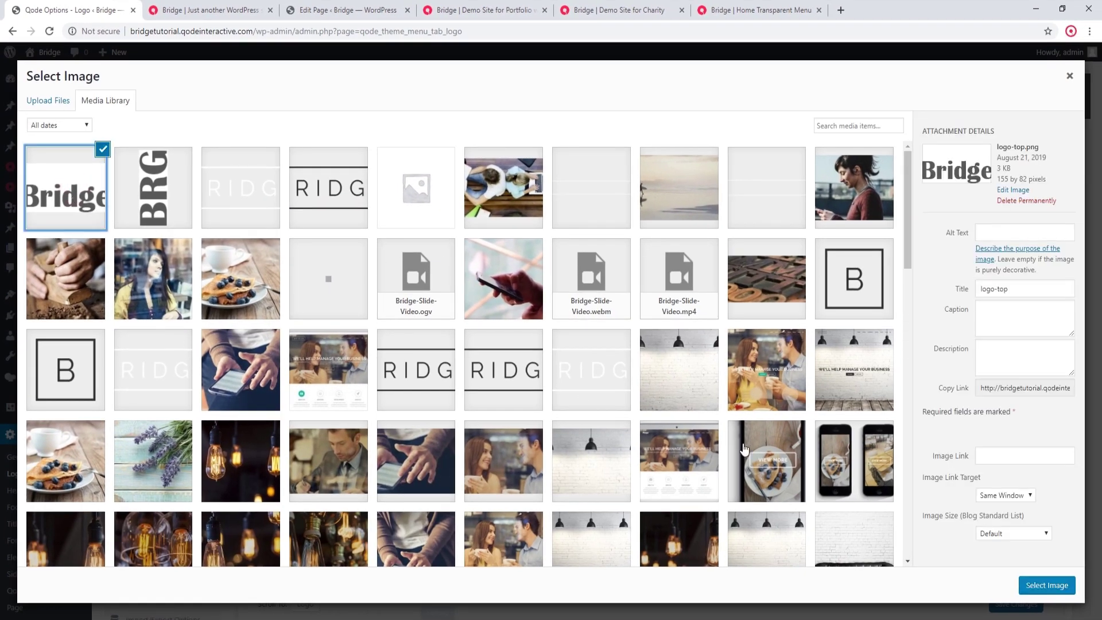
pyautogui.click(1048, 585)
# - Set Logo Image - Side Menu Area Bottom to the vertical BRG image and save the logo changes
pyautogui.scroll(-4, 631, 370)
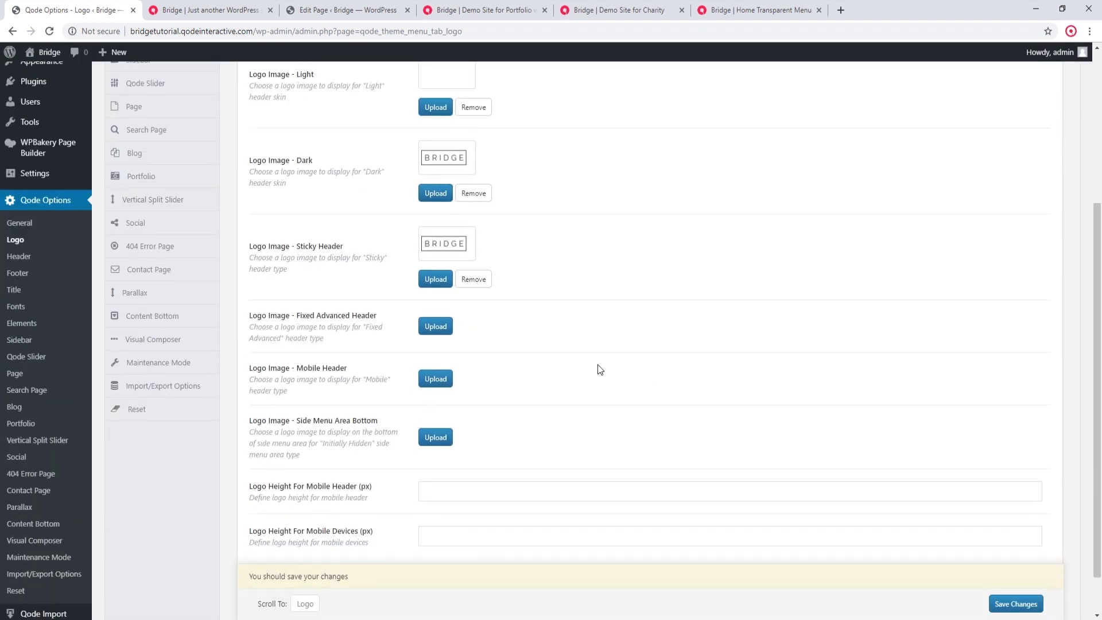
pyautogui.click(436, 432)
pyautogui.click(183, 215)
pyautogui.click(1045, 584)
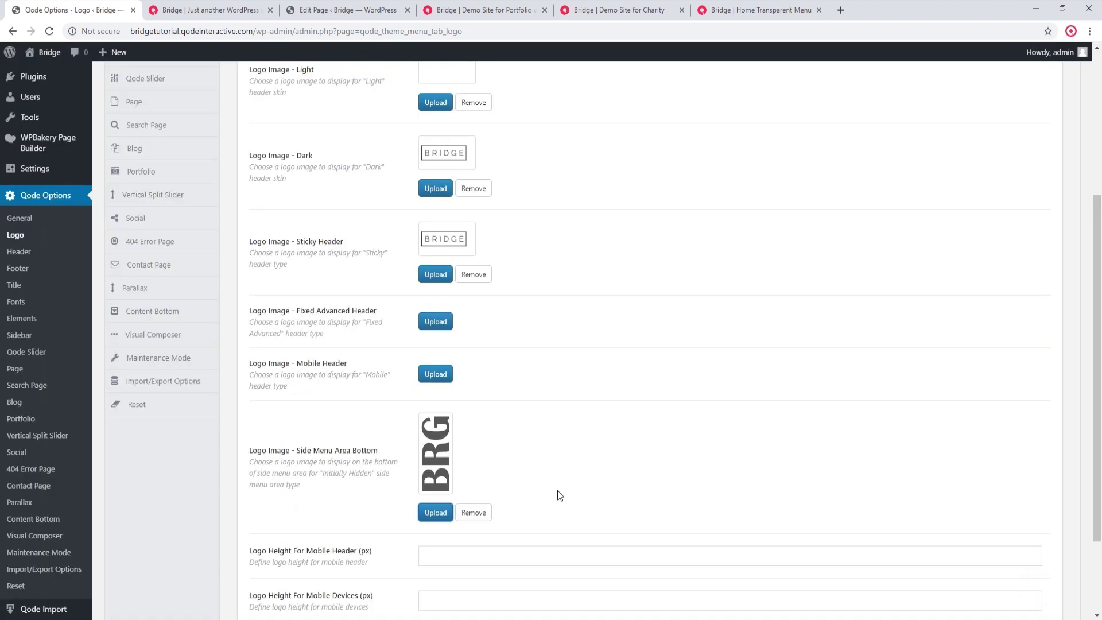
pyautogui.scroll(-2, 557, 491)
pyautogui.click(1023, 547)
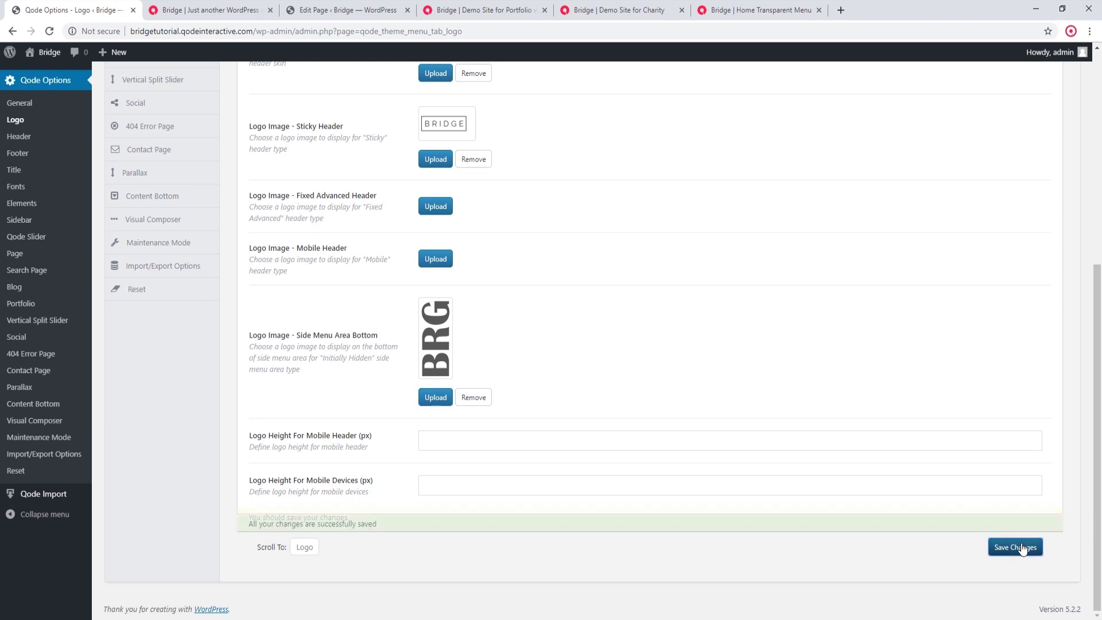
# - Reload the live site, expand its left menu to check the logos, and look at the Portfolio demo's left menu
pyautogui.click(214, 8)
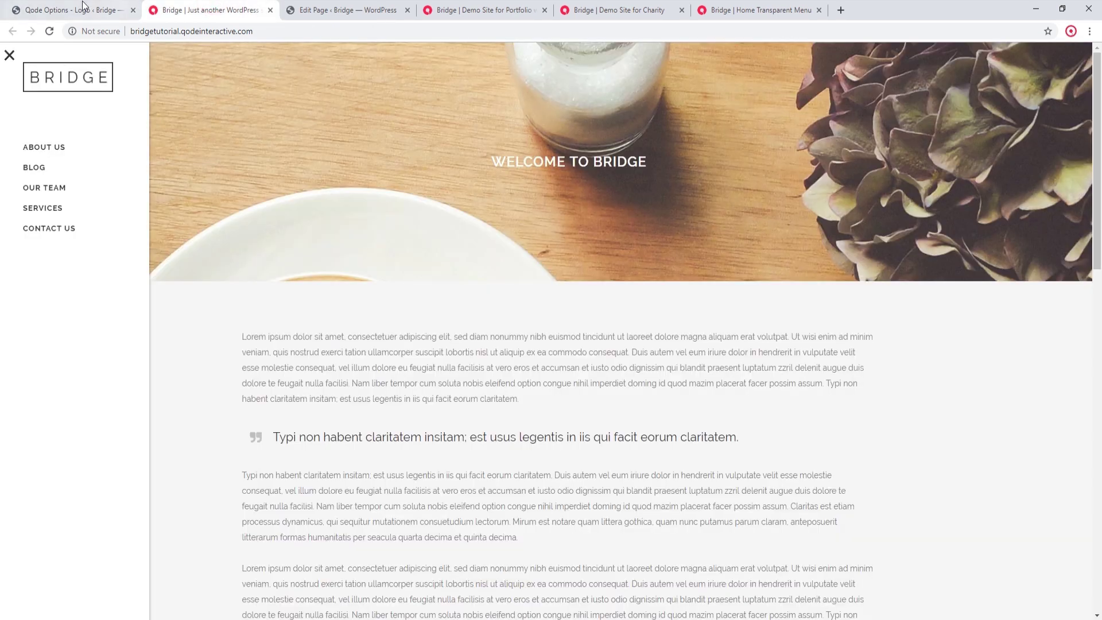
pyautogui.click(50, 31)
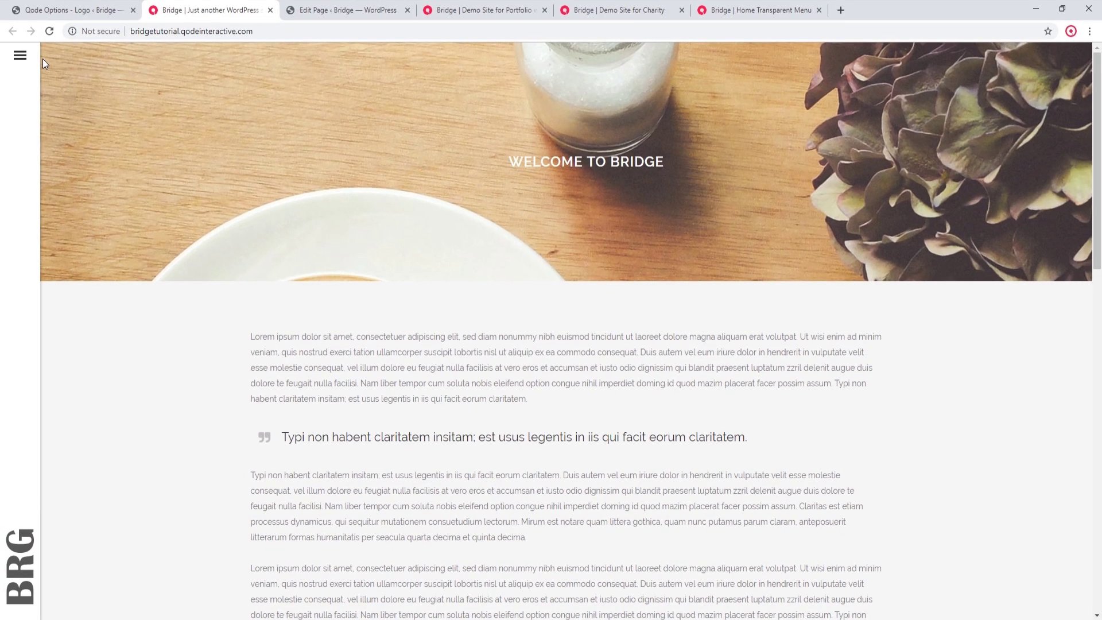
pyautogui.click(23, 56)
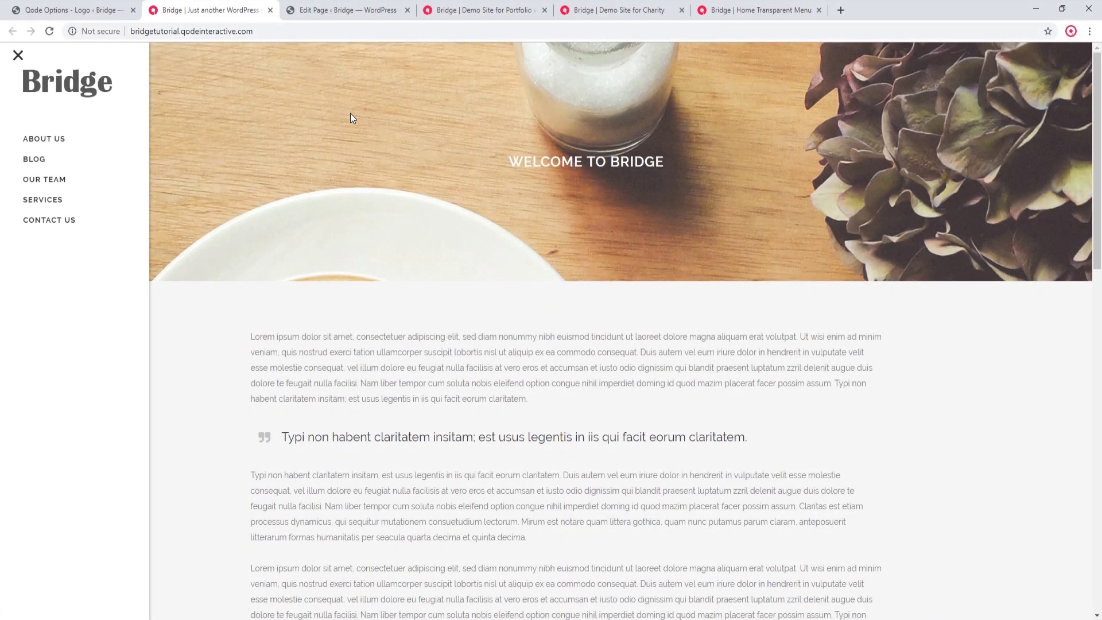
pyautogui.click(471, 10)
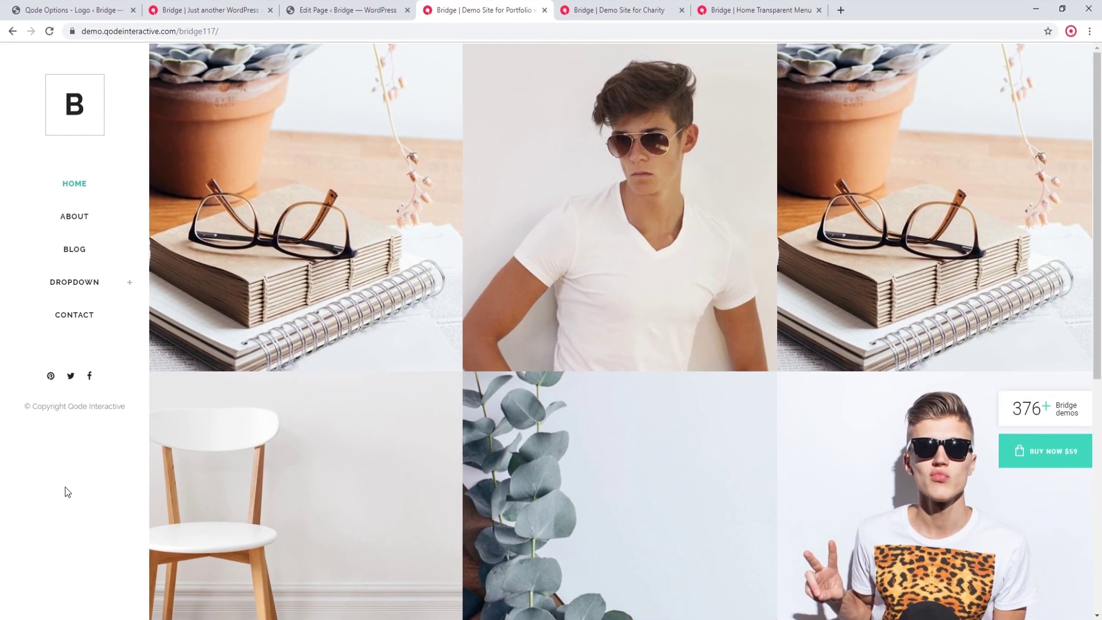
# - Go to the WordPress widget management page and expand the Left Menu Area
pyautogui.click(52, 10)
pyautogui.scroll(5, 24, 125)
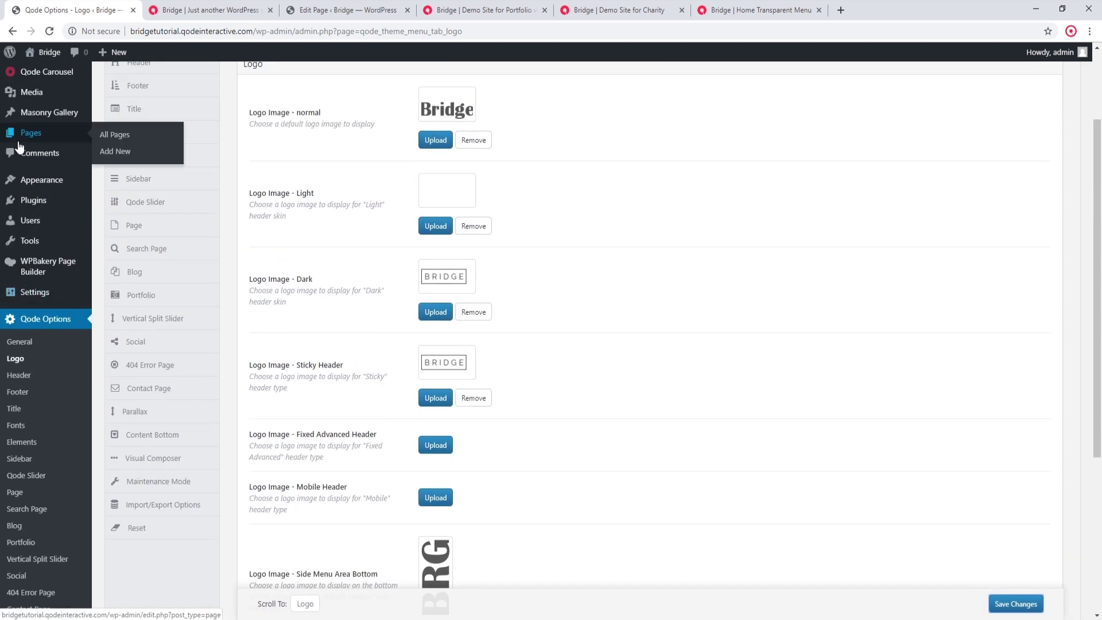
pyautogui.moveTo(37, 175)
pyautogui.click(145, 181)
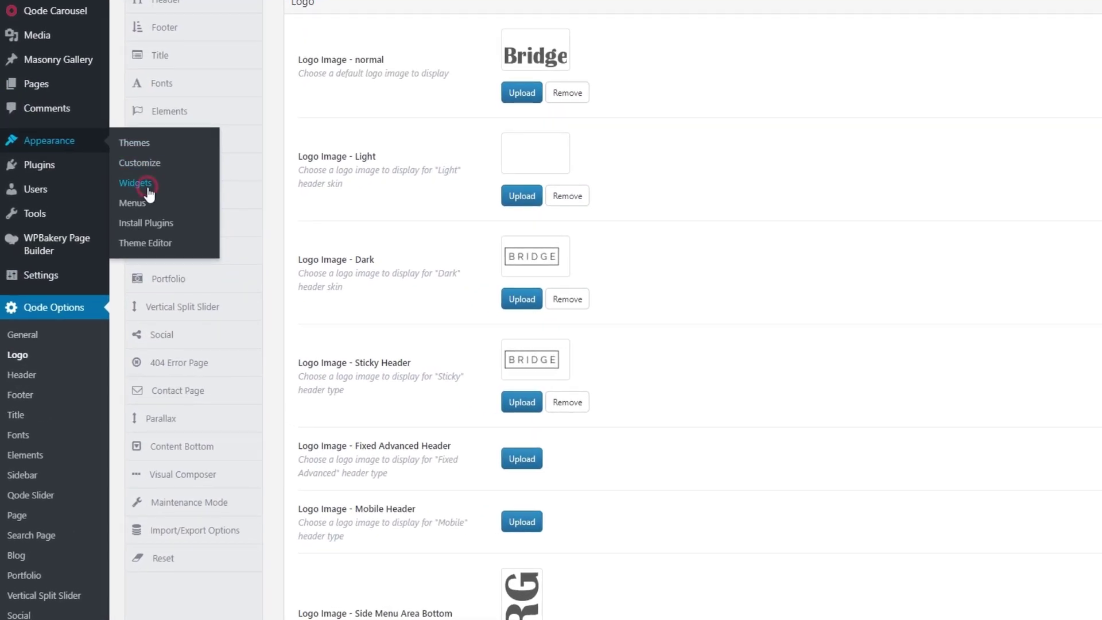
pyautogui.scroll(-2, 156, 223)
pyautogui.scroll(-2, 156, 223)
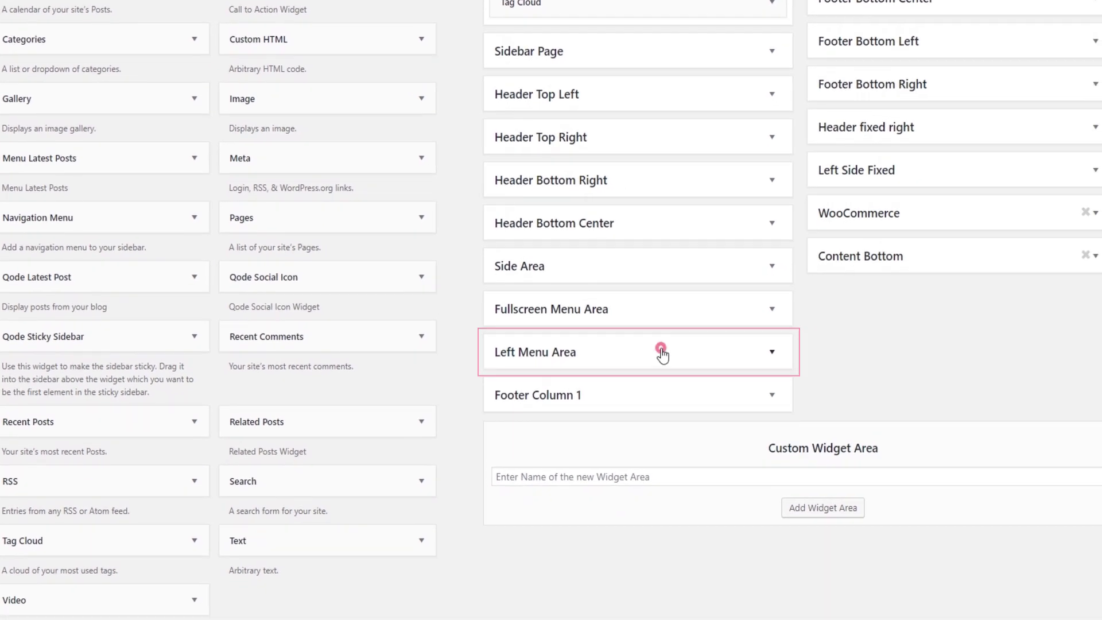
pyautogui.click(663, 356)
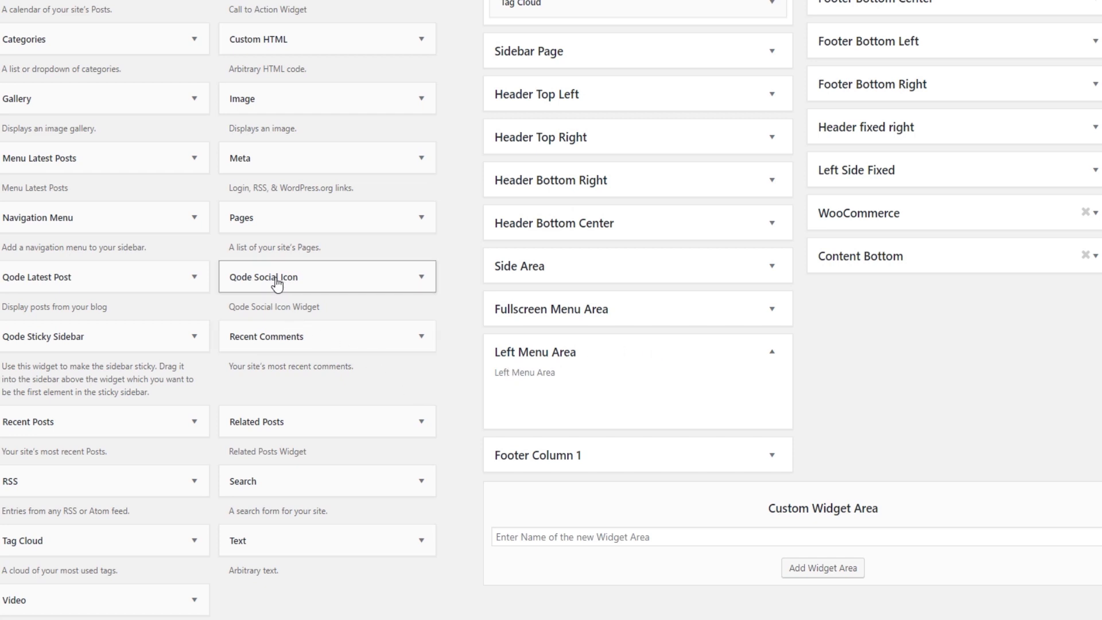
# - Add a Qode Social Icon widget to the Left Menu Area and go through its icon settings
pyautogui.moveTo(294, 279); pyautogui.dragTo(597, 390)
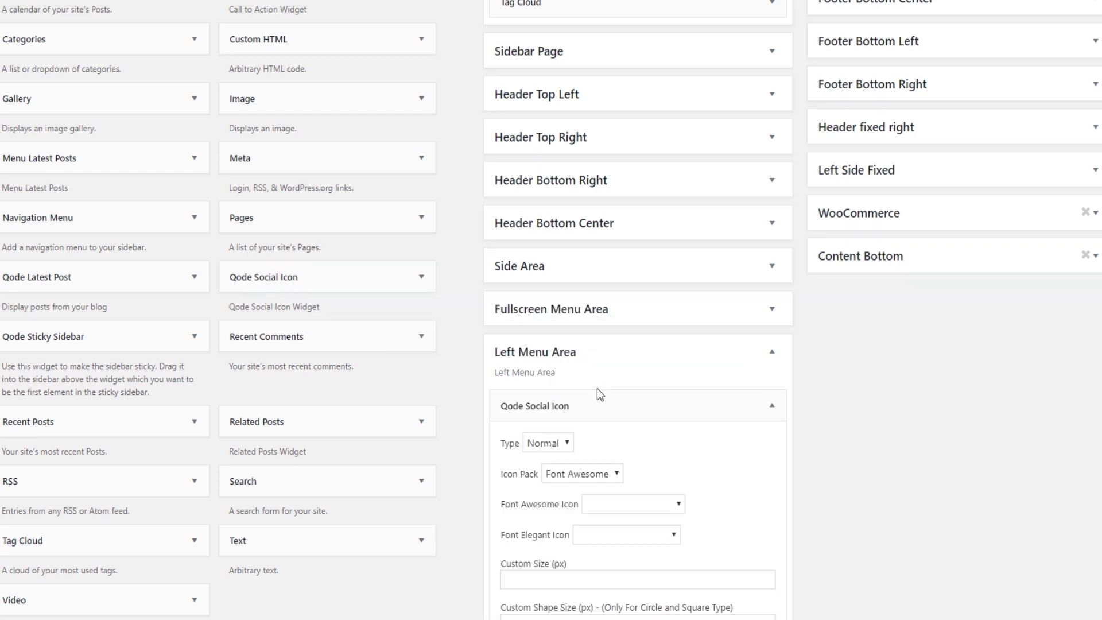
pyautogui.scroll(-4, 597, 388)
pyautogui.click(616, 288)
pyautogui.scroll(-3, 616, 344)
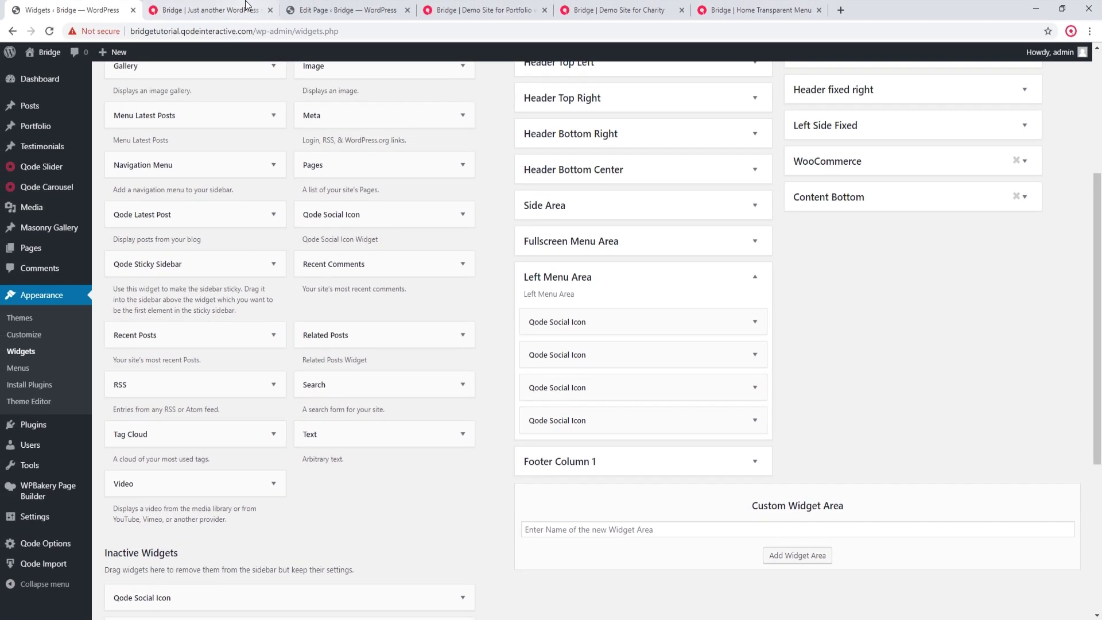
# - Reload the live site and expand its left menu to check the social icons
pyautogui.click(245, 6)
pyautogui.click(50, 31)
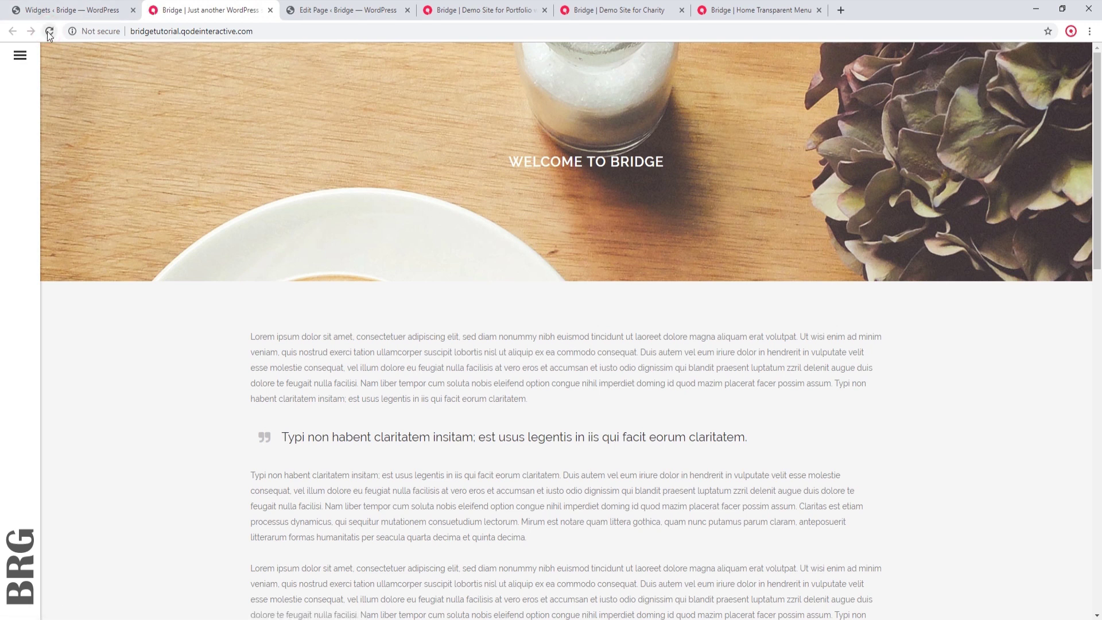
pyautogui.click(16, 65)
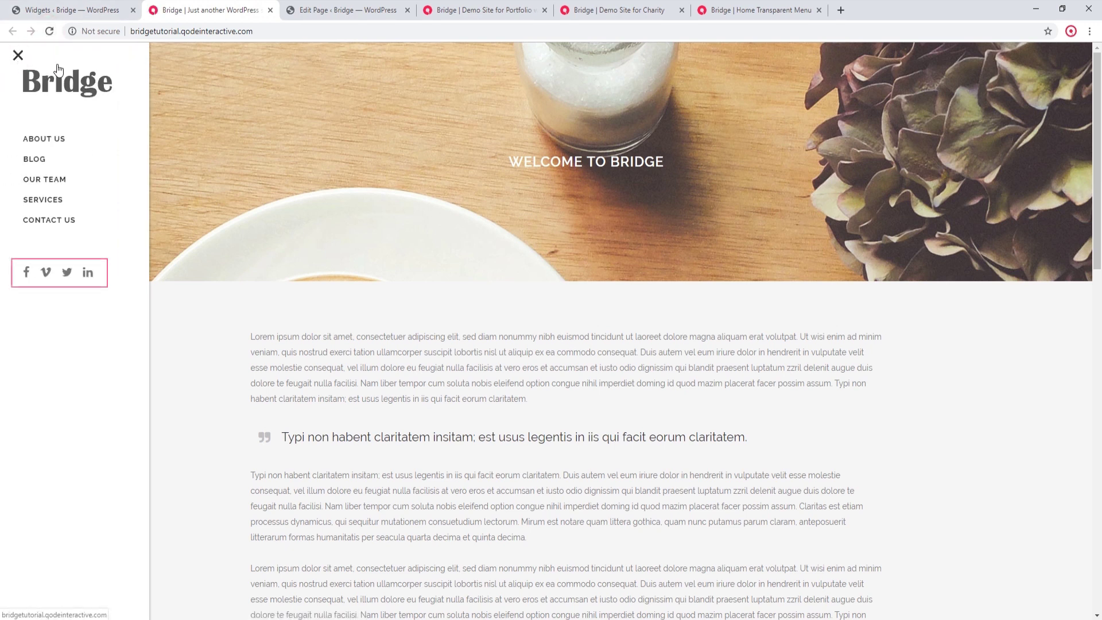